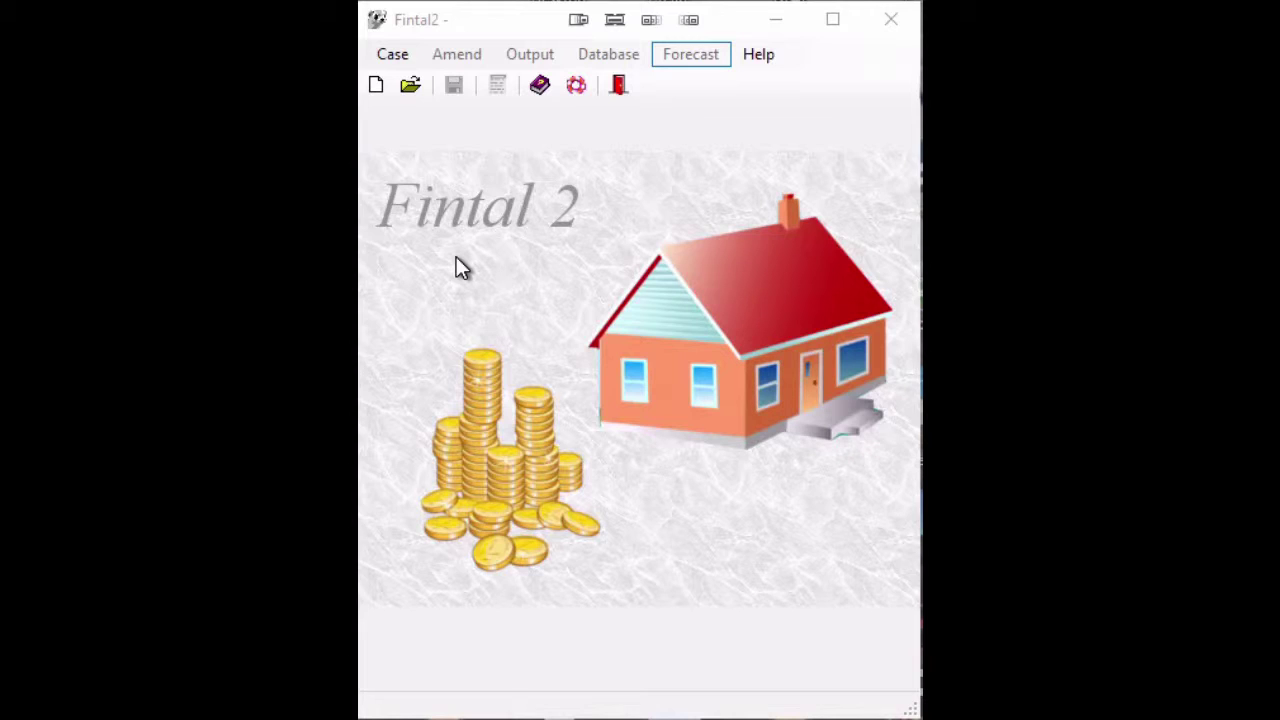
Step: Open the Case menu and expand Recent, then Tools, to show its manage, archive, clear and configure options
click(394, 56)
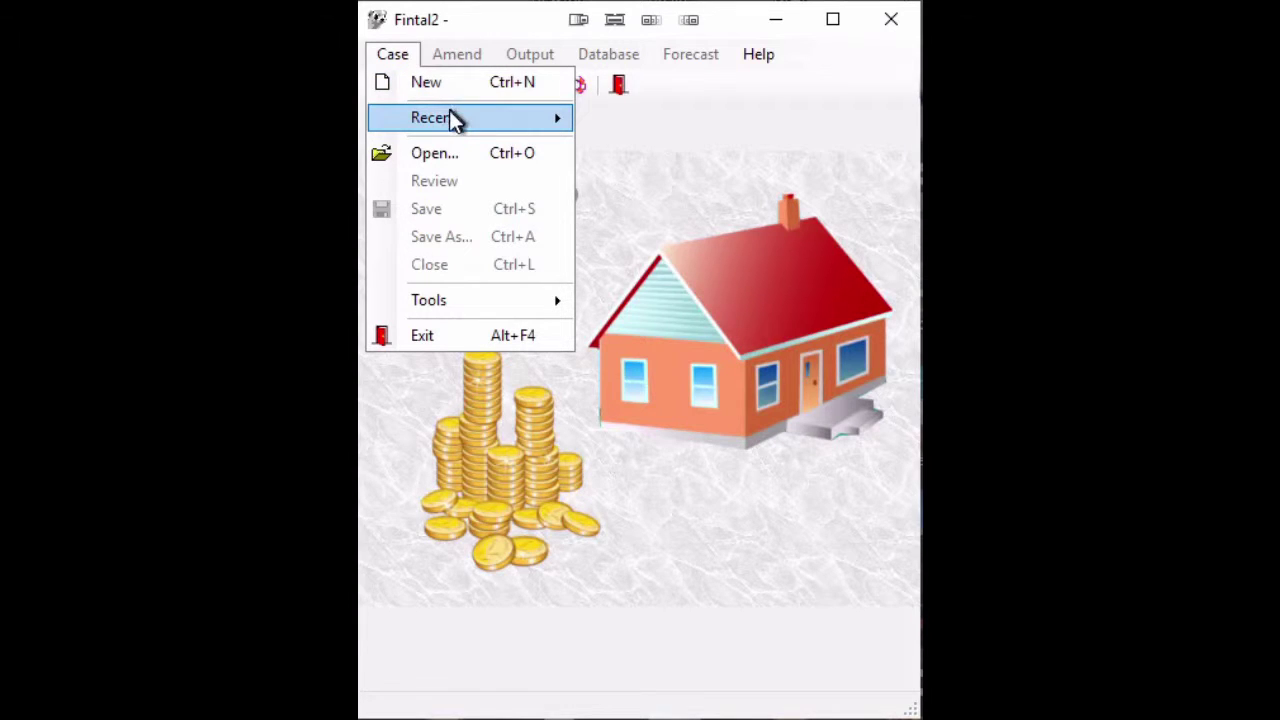
mouse_move(452, 122)
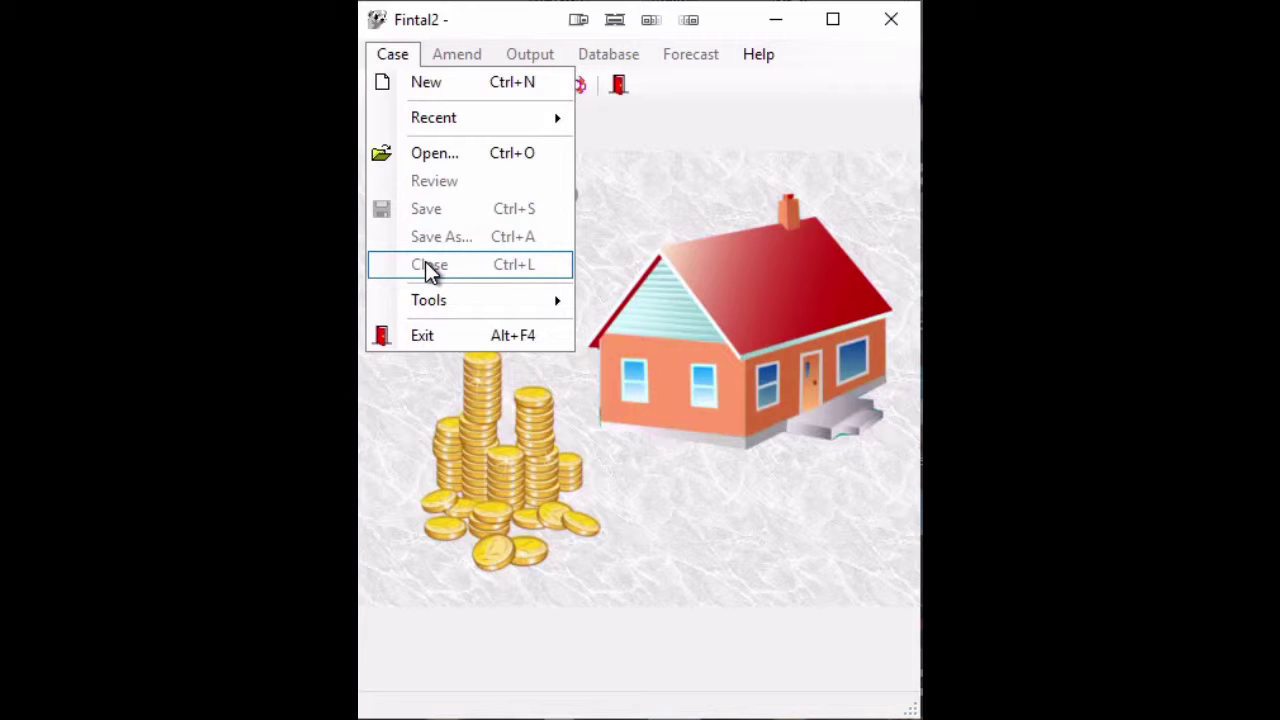
mouse_move(427, 311)
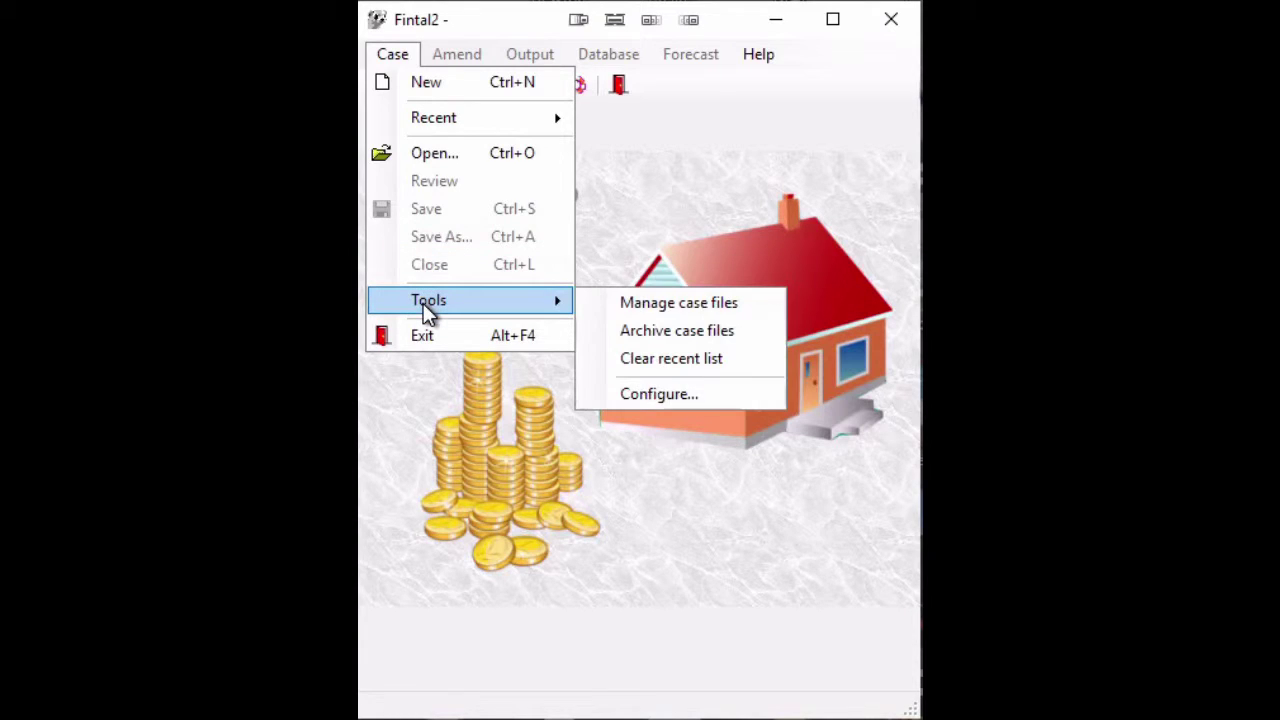
Step: Start Case > Tools > Configure and keep England as the default UK country
click(655, 396)
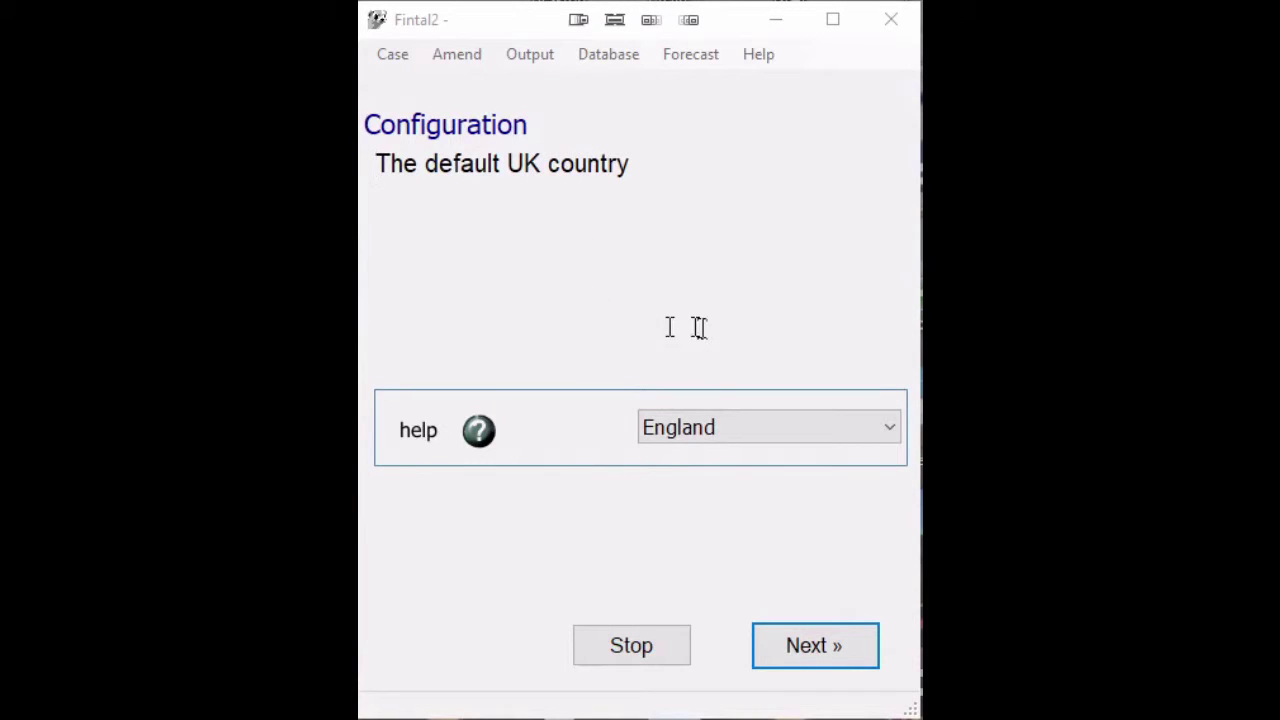
click(743, 427)
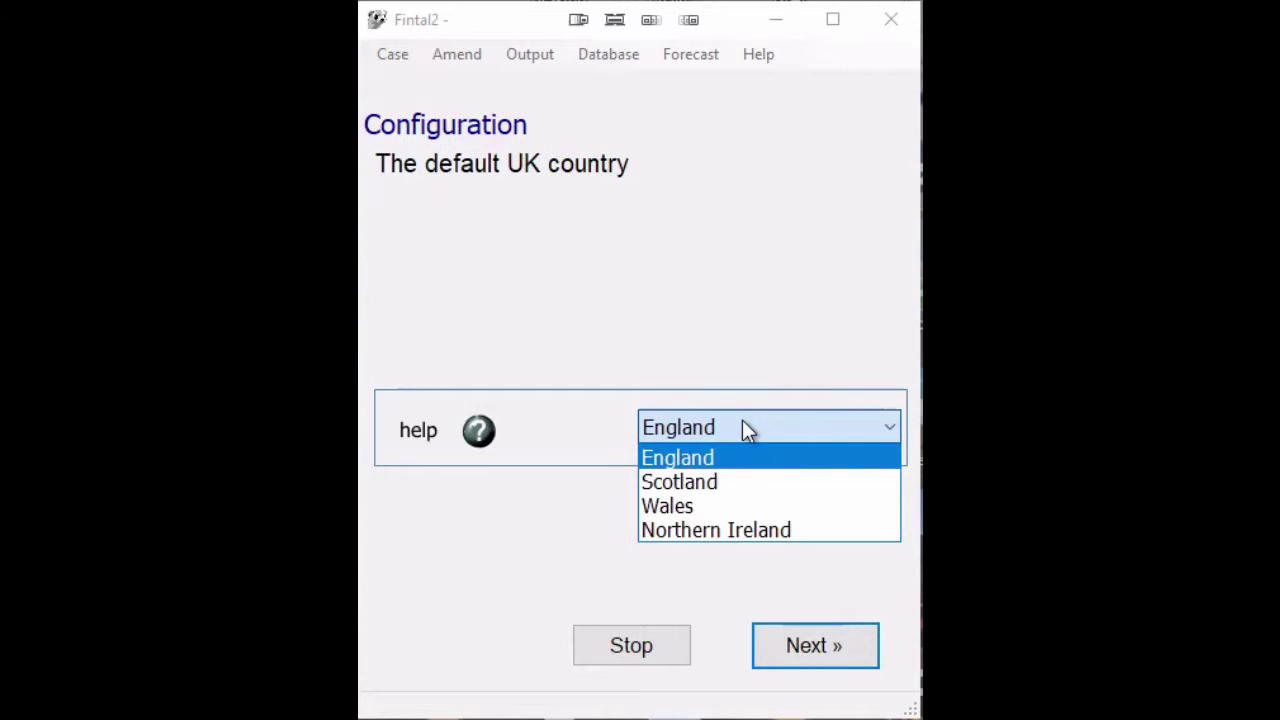
click(743, 421)
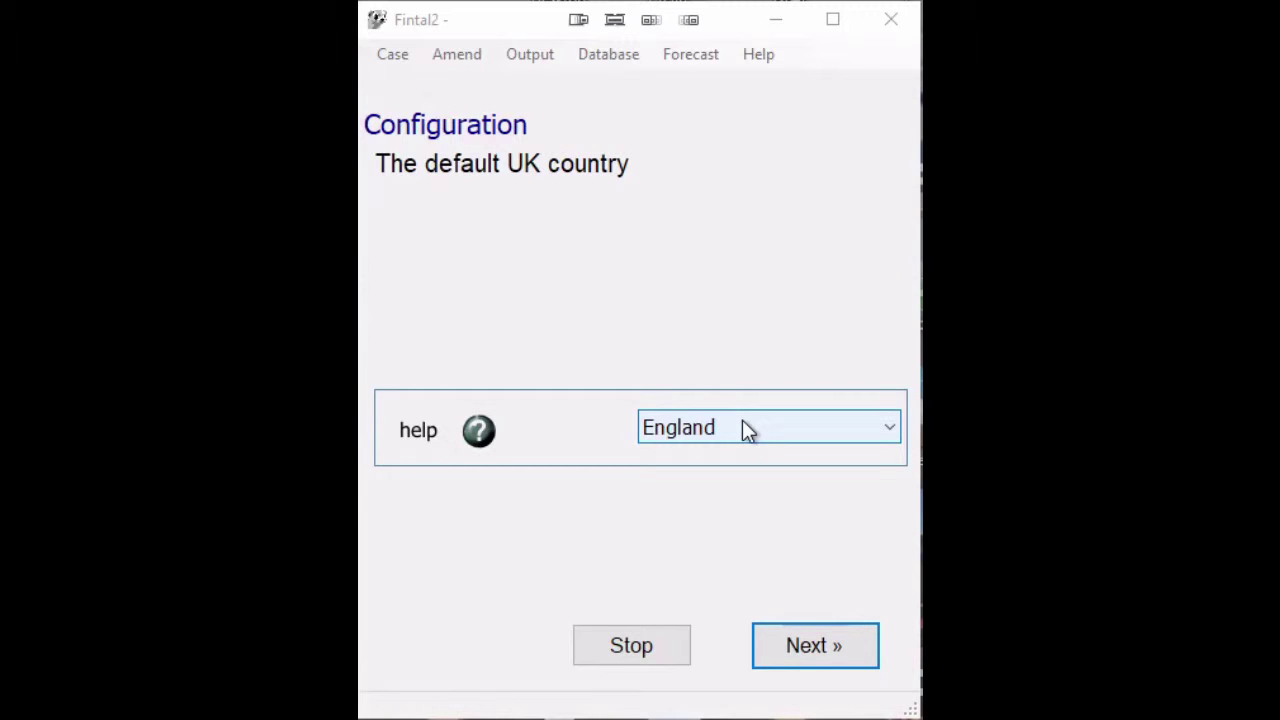
click(744, 422)
click(742, 421)
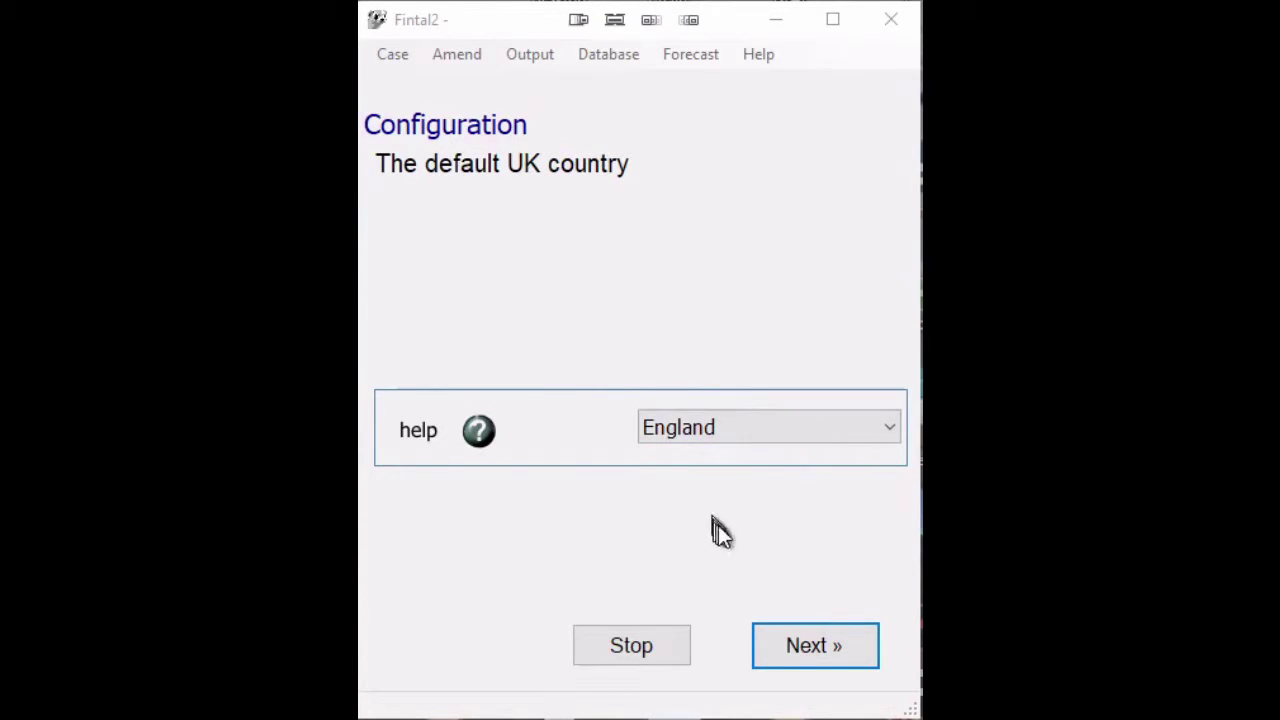
click(790, 651)
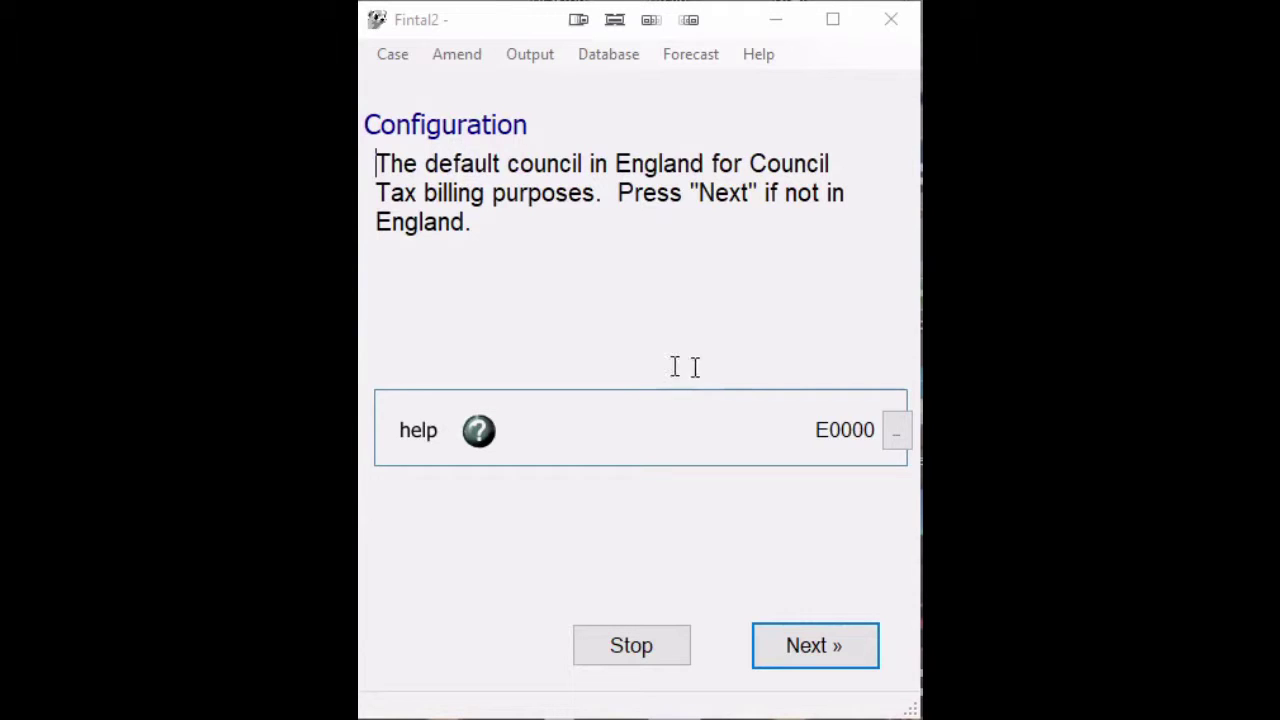
Step: Pick eastbourne (Eastbourne Council) as the default Council Tax billing council and continue
click(897, 430)
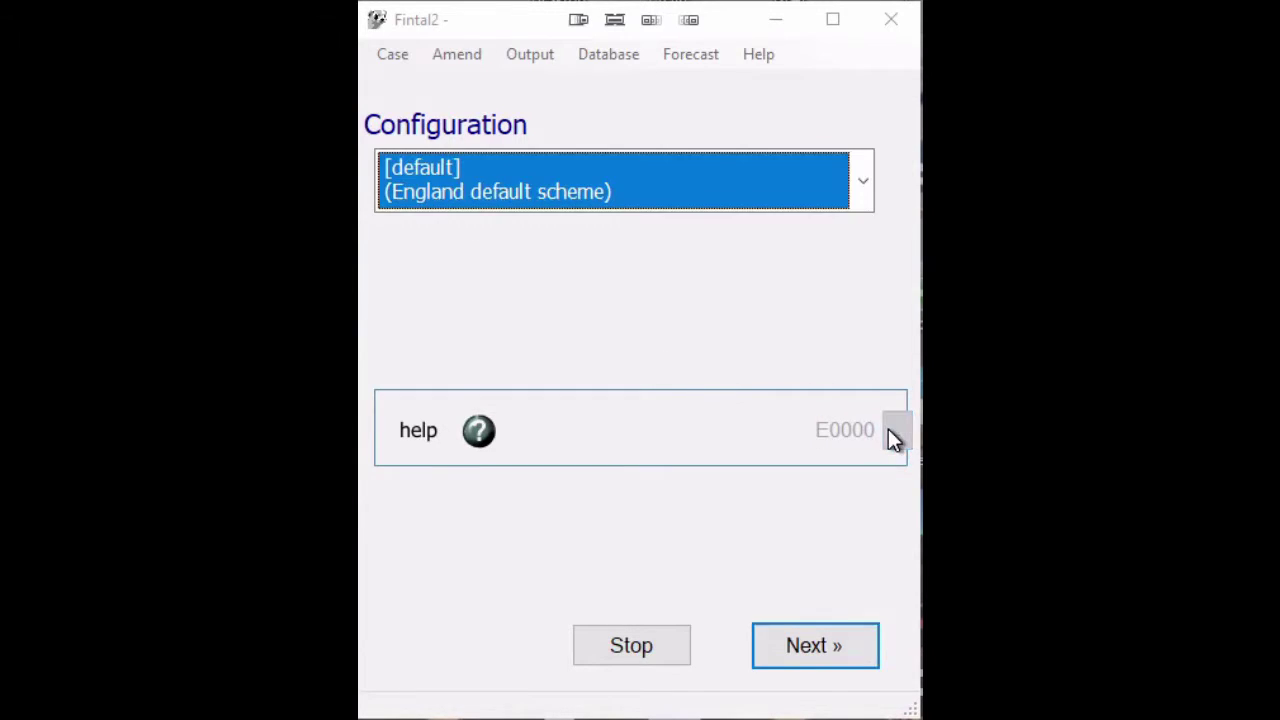
click(866, 192)
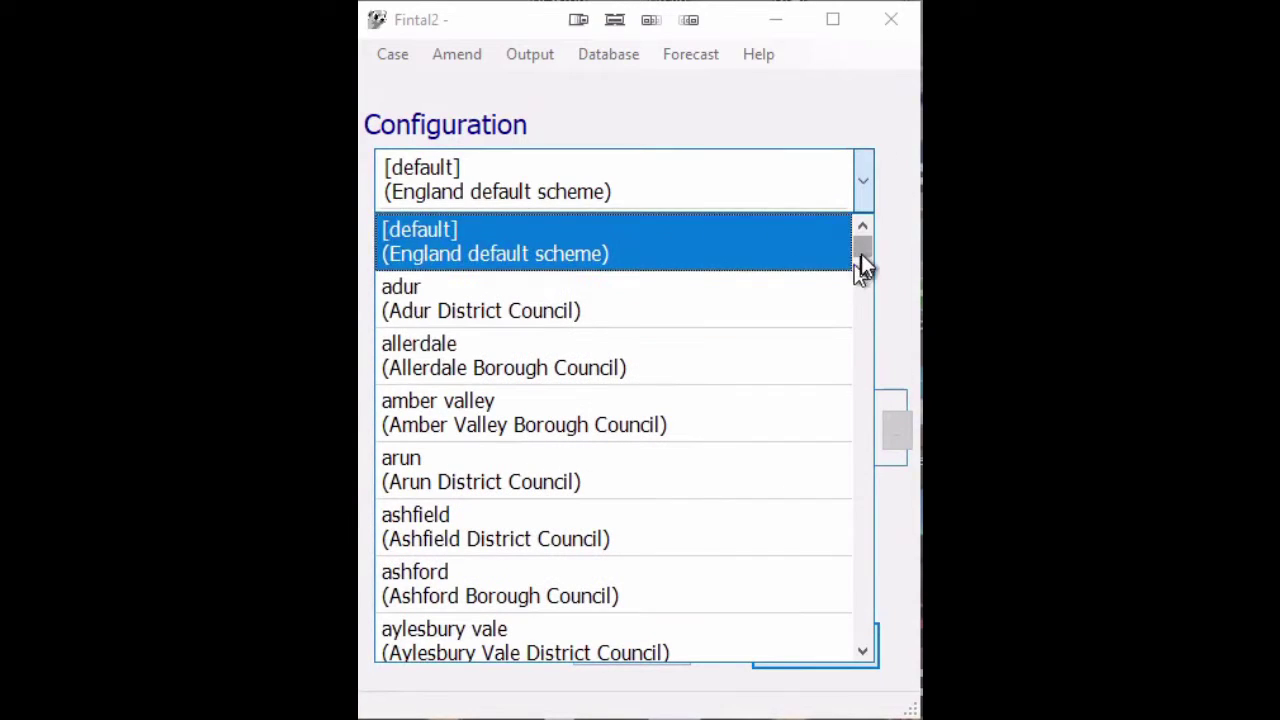
drag(861, 256, 864, 339)
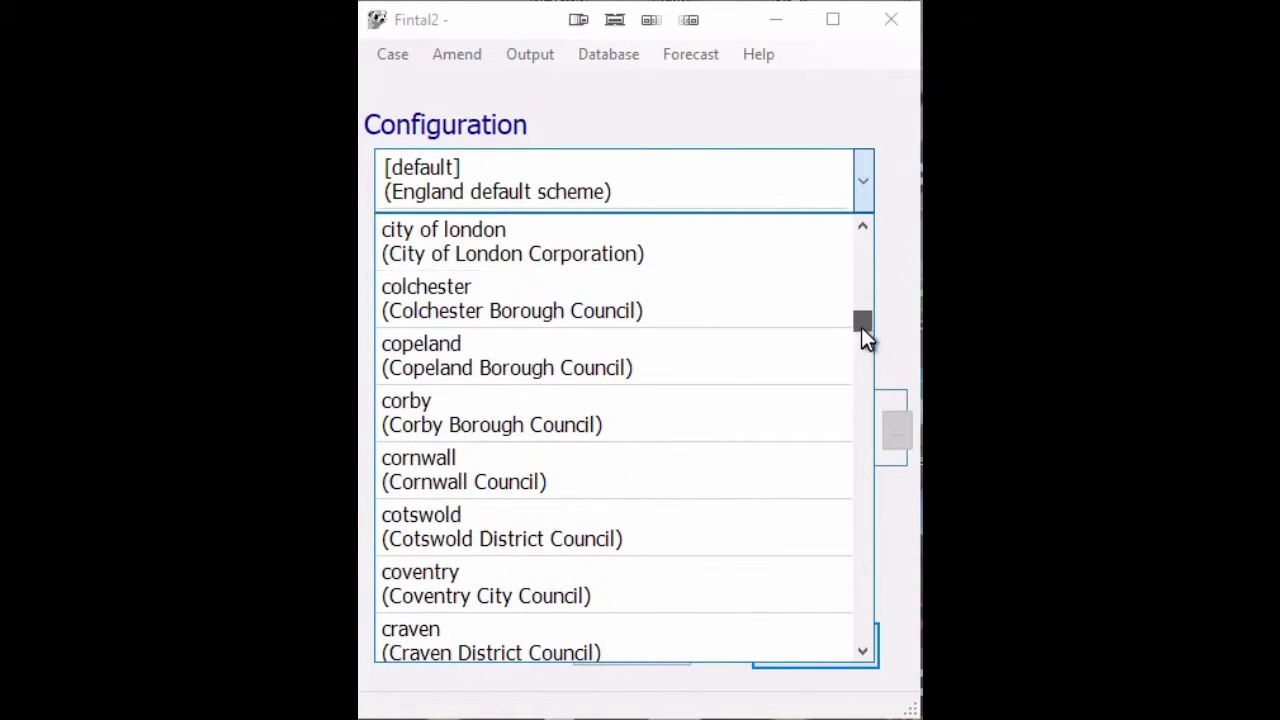
drag(861, 327, 848, 370)
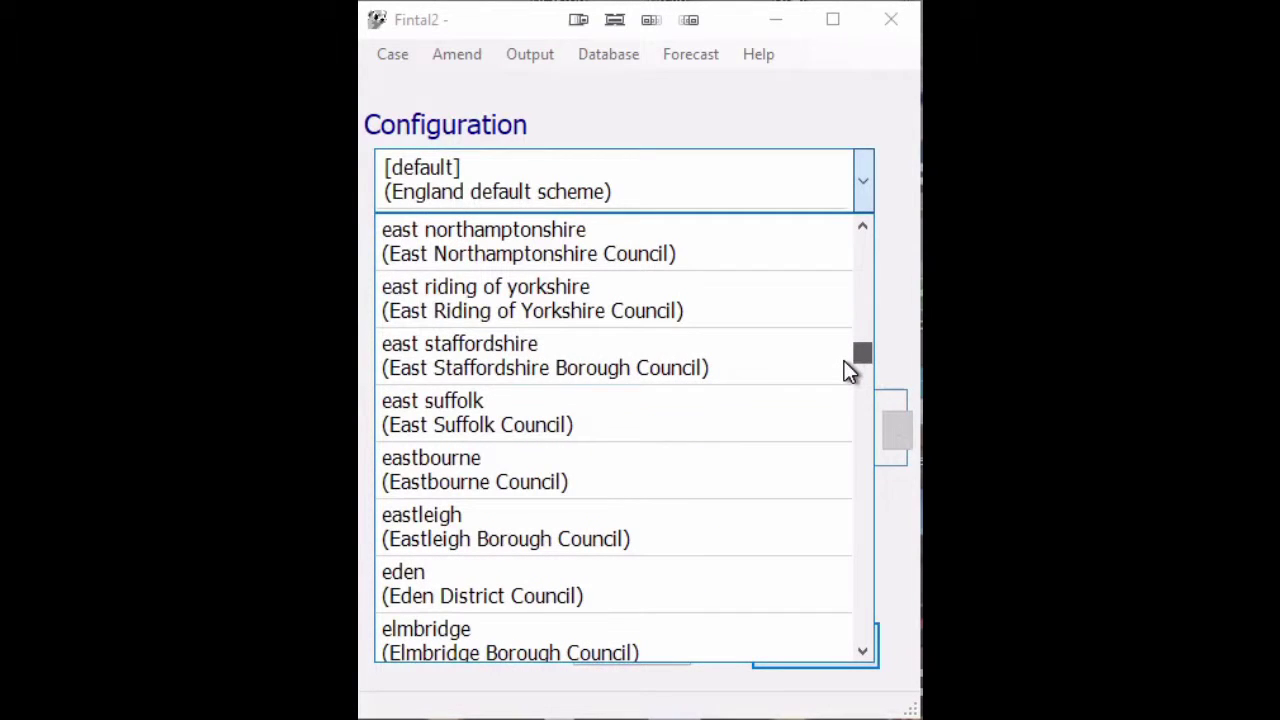
click(692, 455)
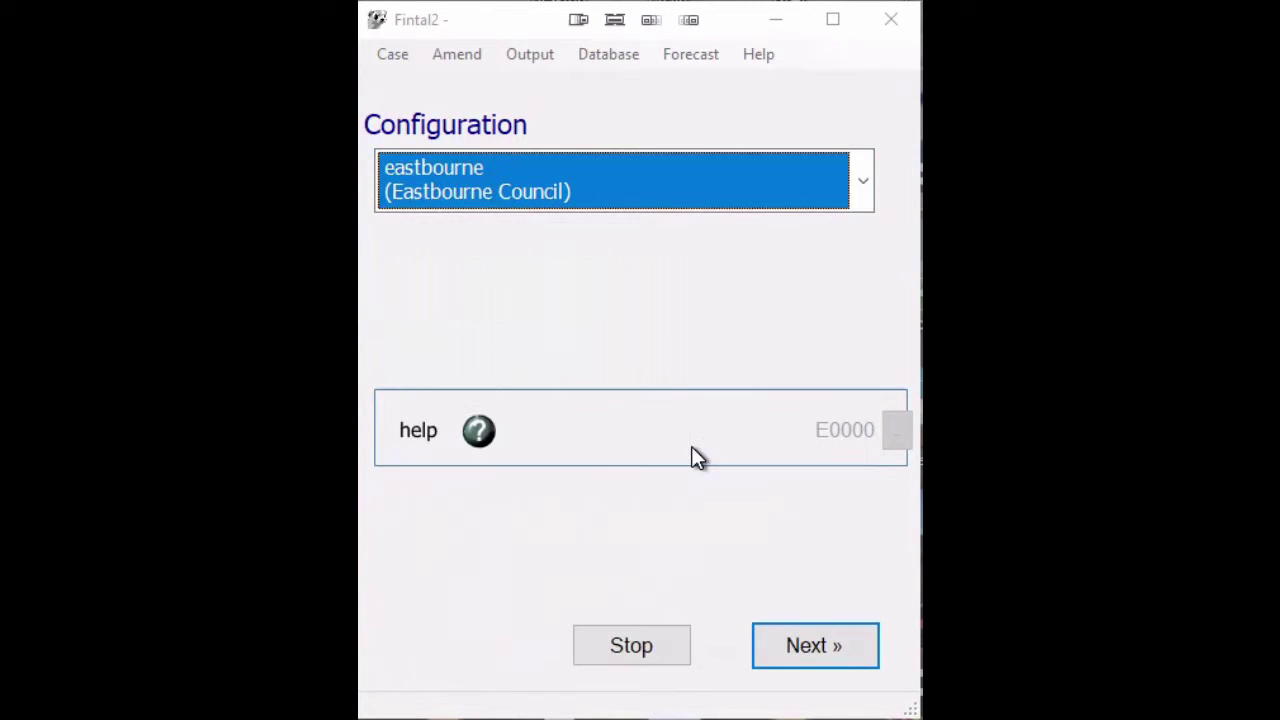
click(815, 646)
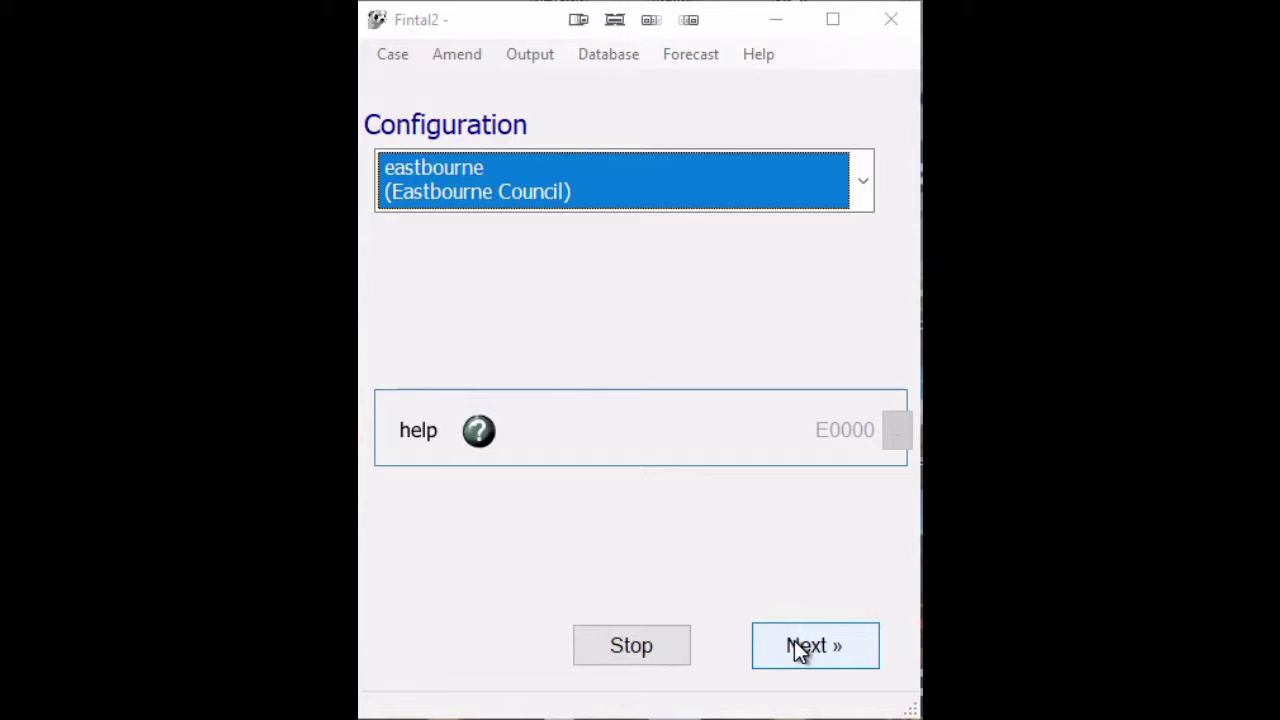
click(794, 648)
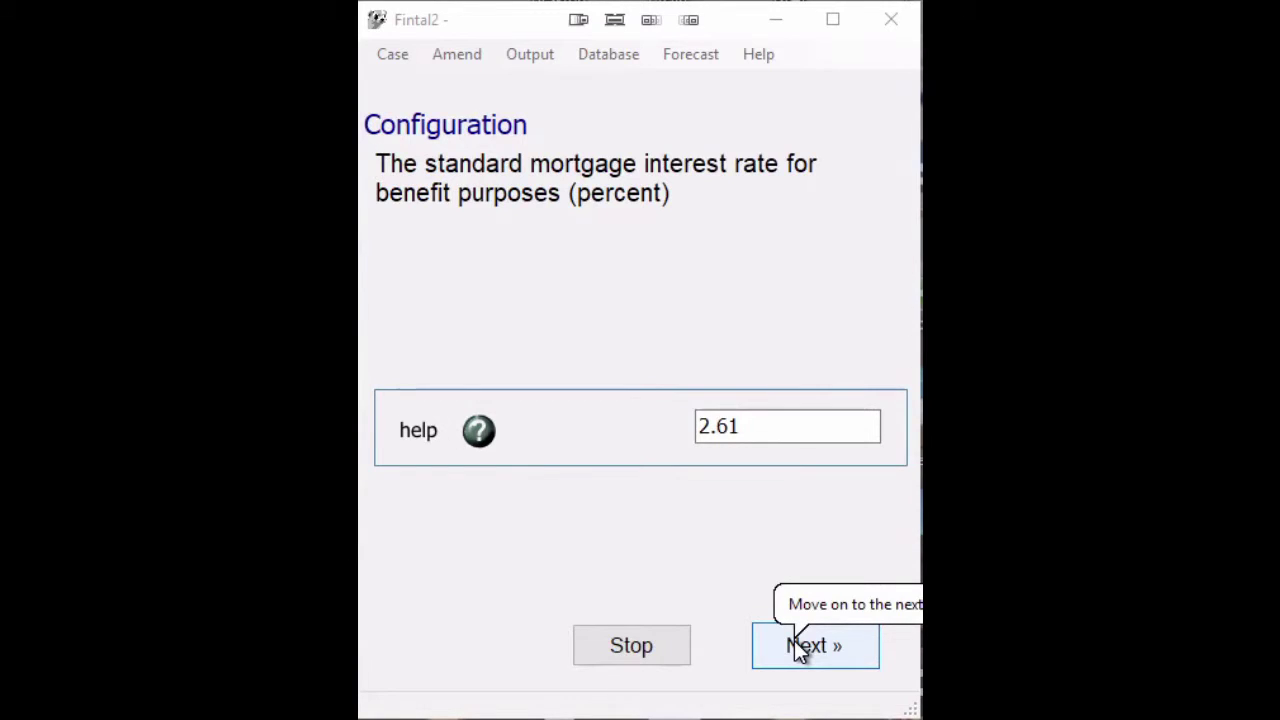
Step: Keep the 2.61 mortgage interest rate and Yes for disregarding war widows pension
click(797, 648)
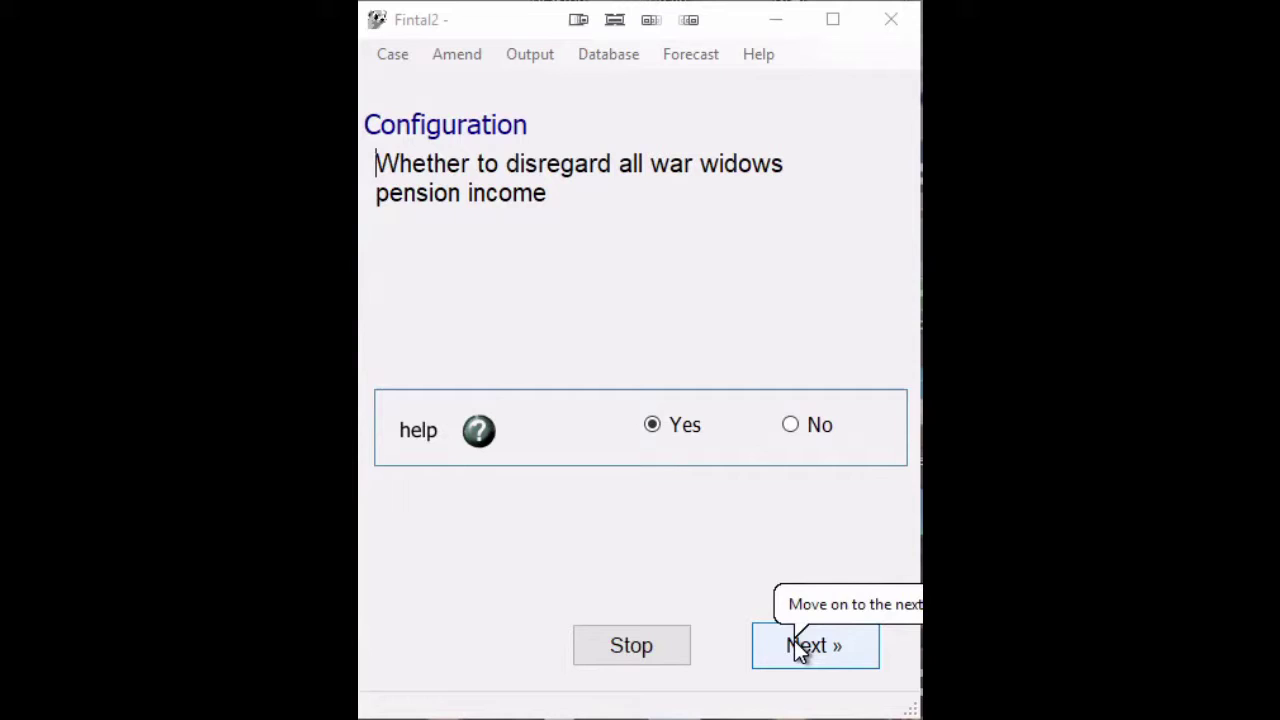
click(797, 632)
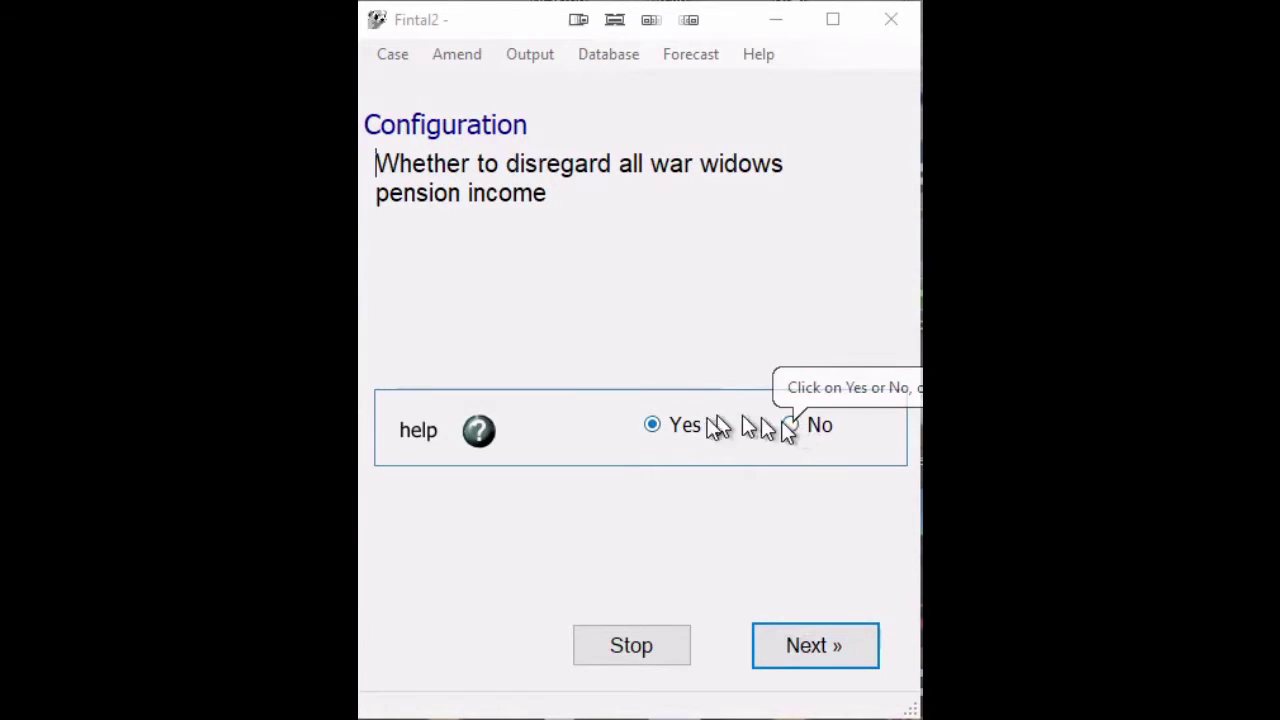
click(790, 645)
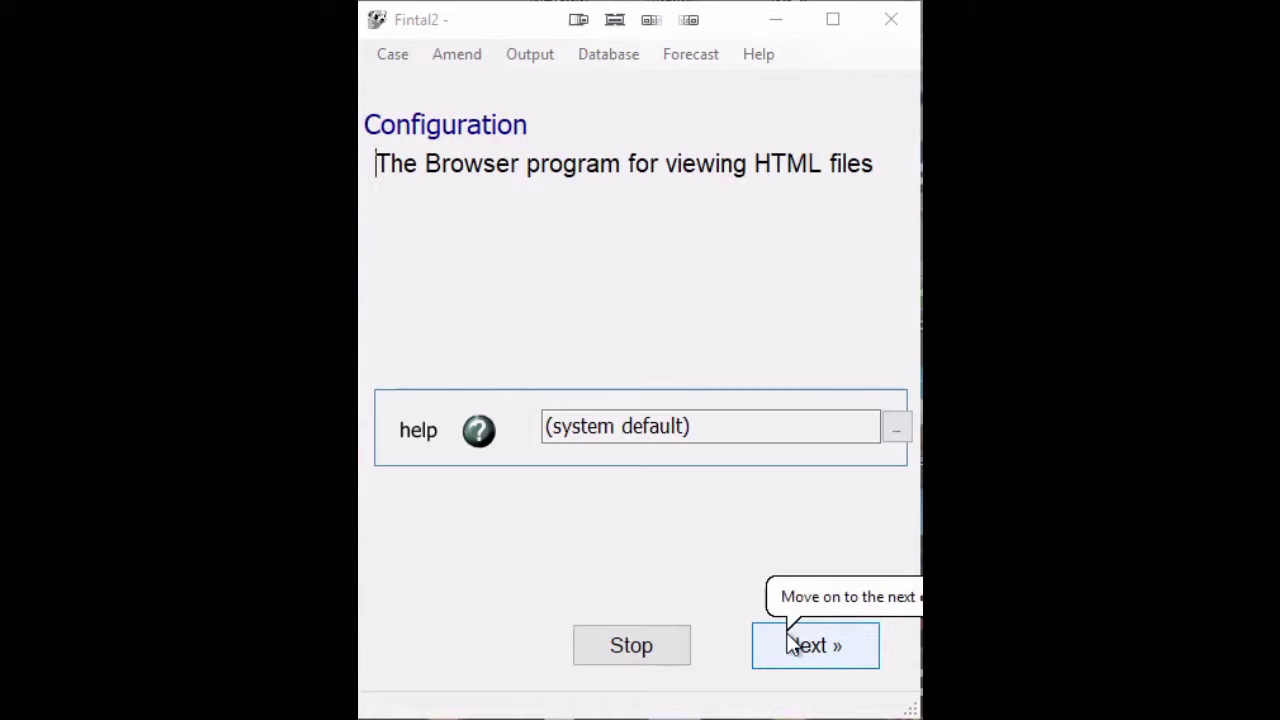
Step: Leave the HTML browser at (system default) and case-file encryption at No
click(899, 430)
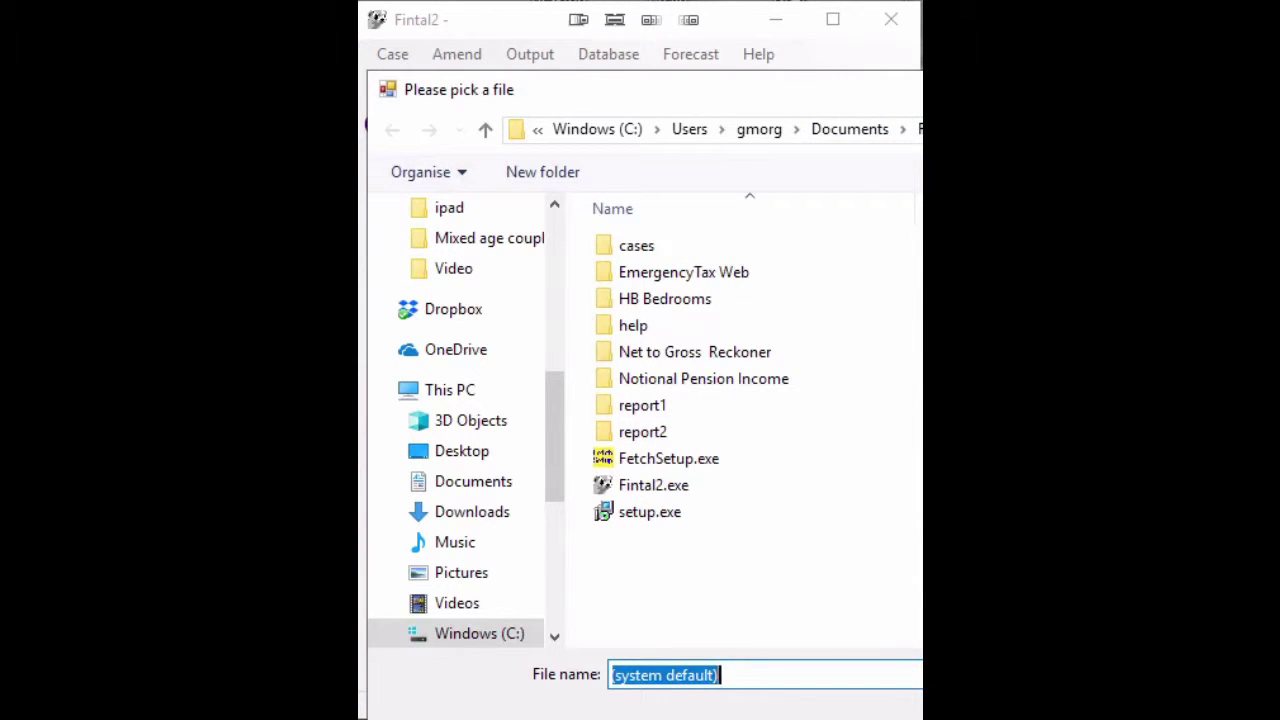
key(Escape)
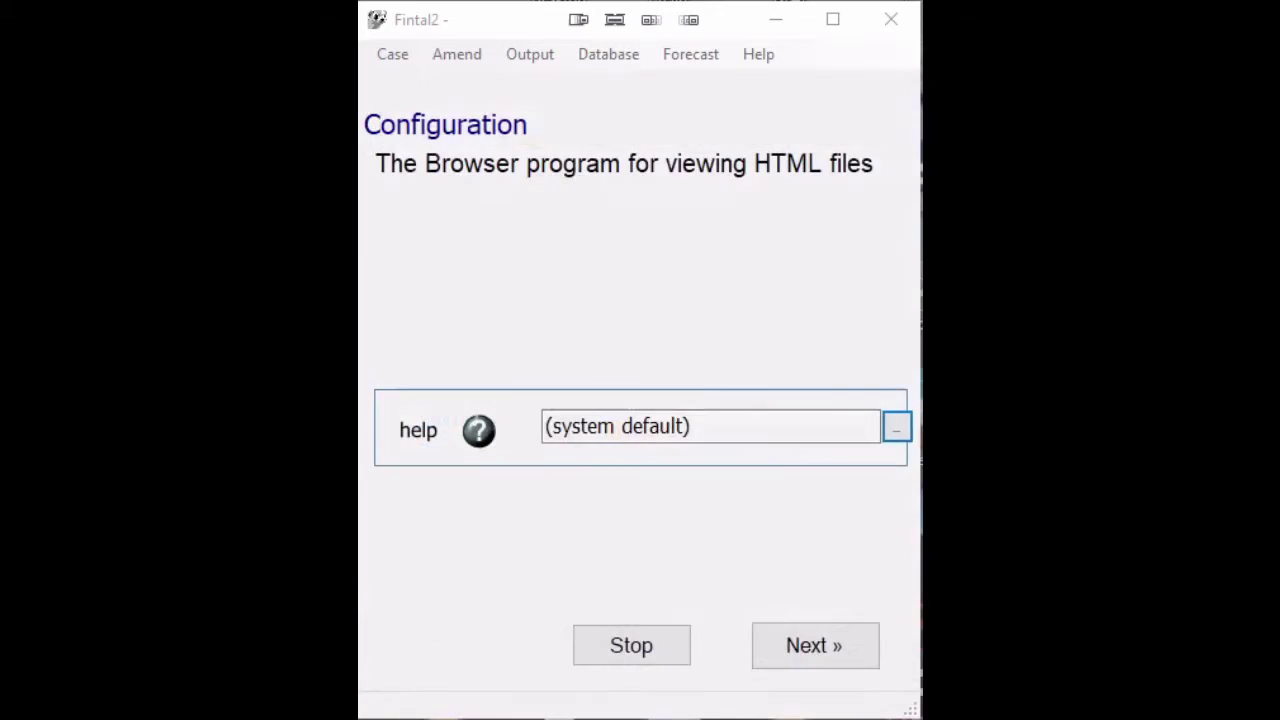
click(814, 645)
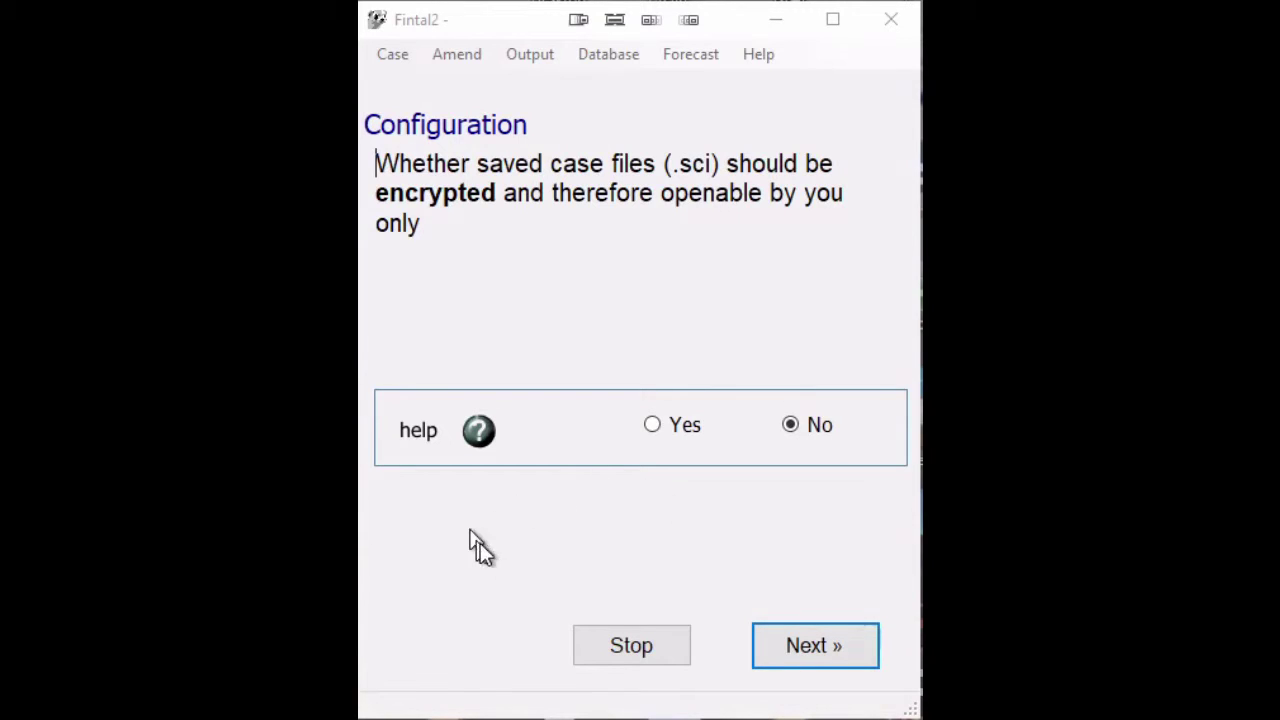
click(812, 643)
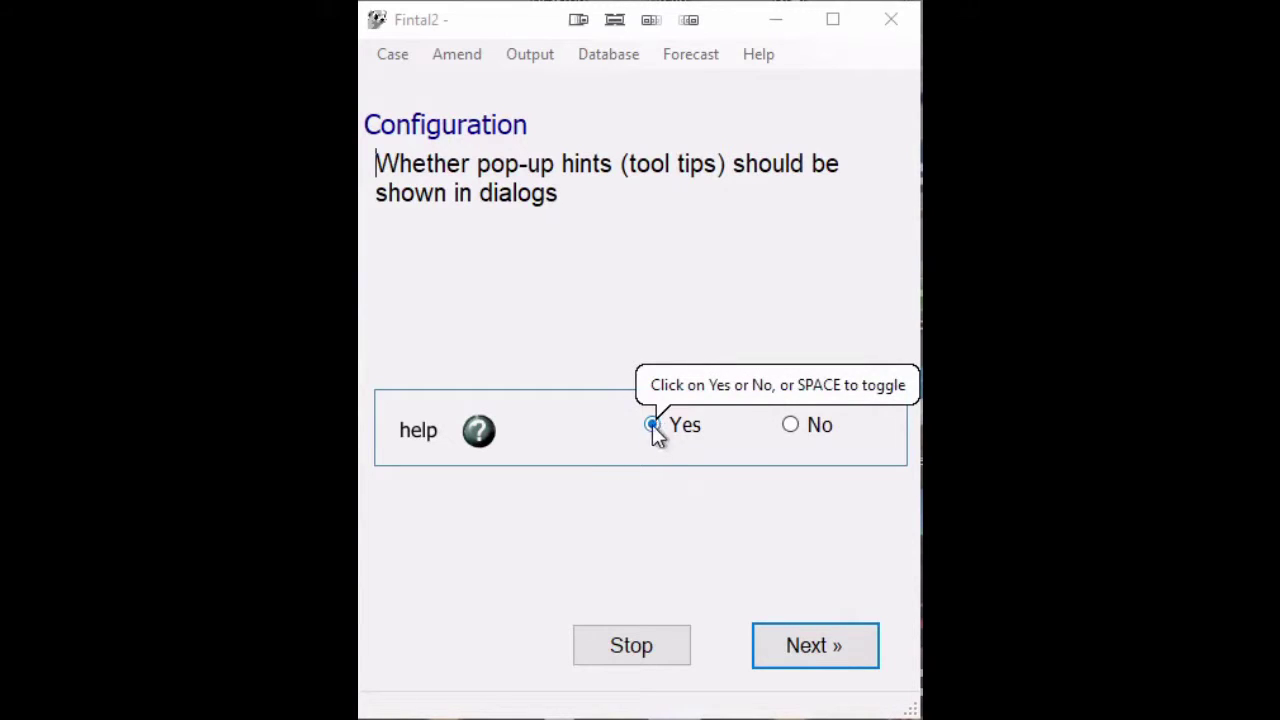
Step: Keep tool tips on, screen-reader mode off, Enter advancing questions, and case notes shown
click(783, 648)
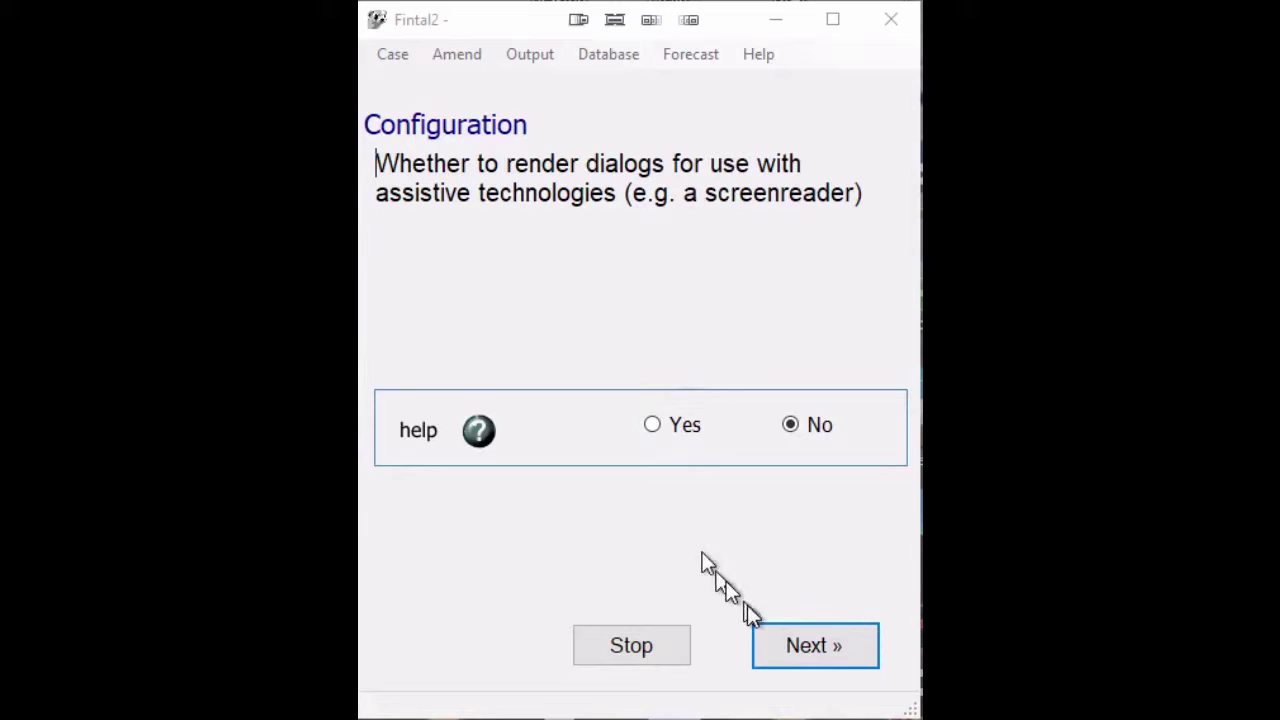
click(815, 640)
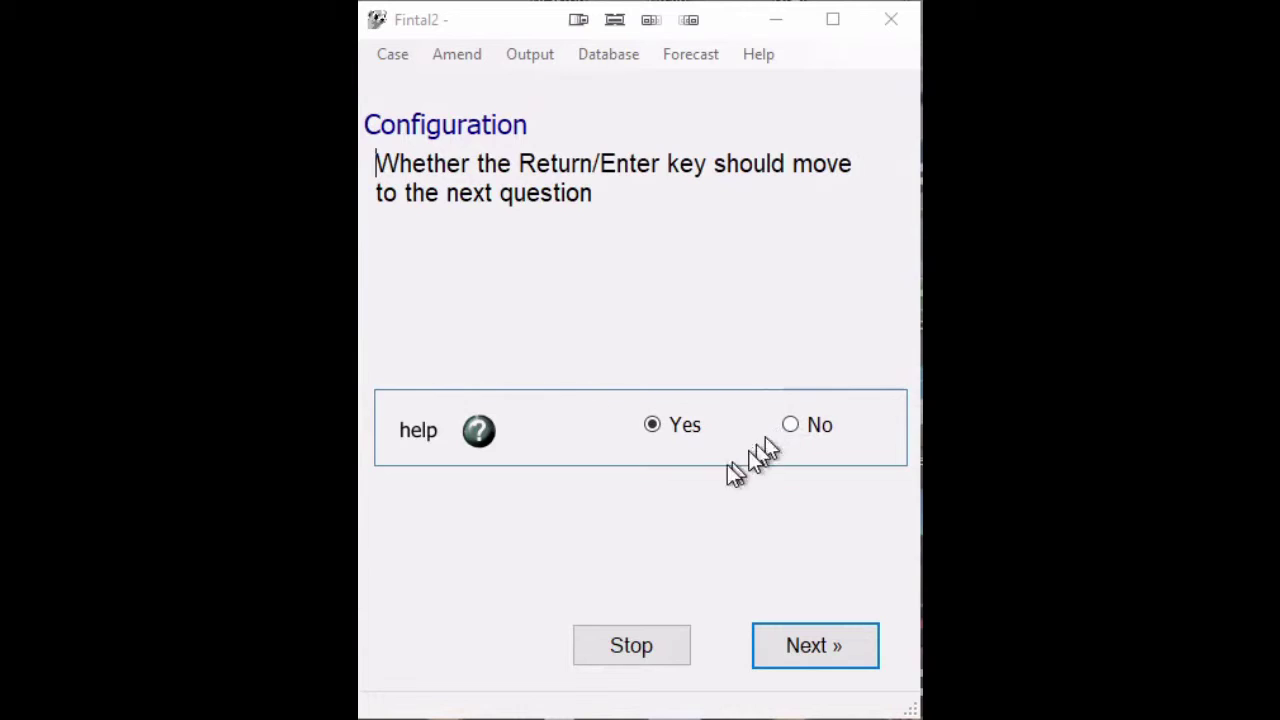
click(790, 645)
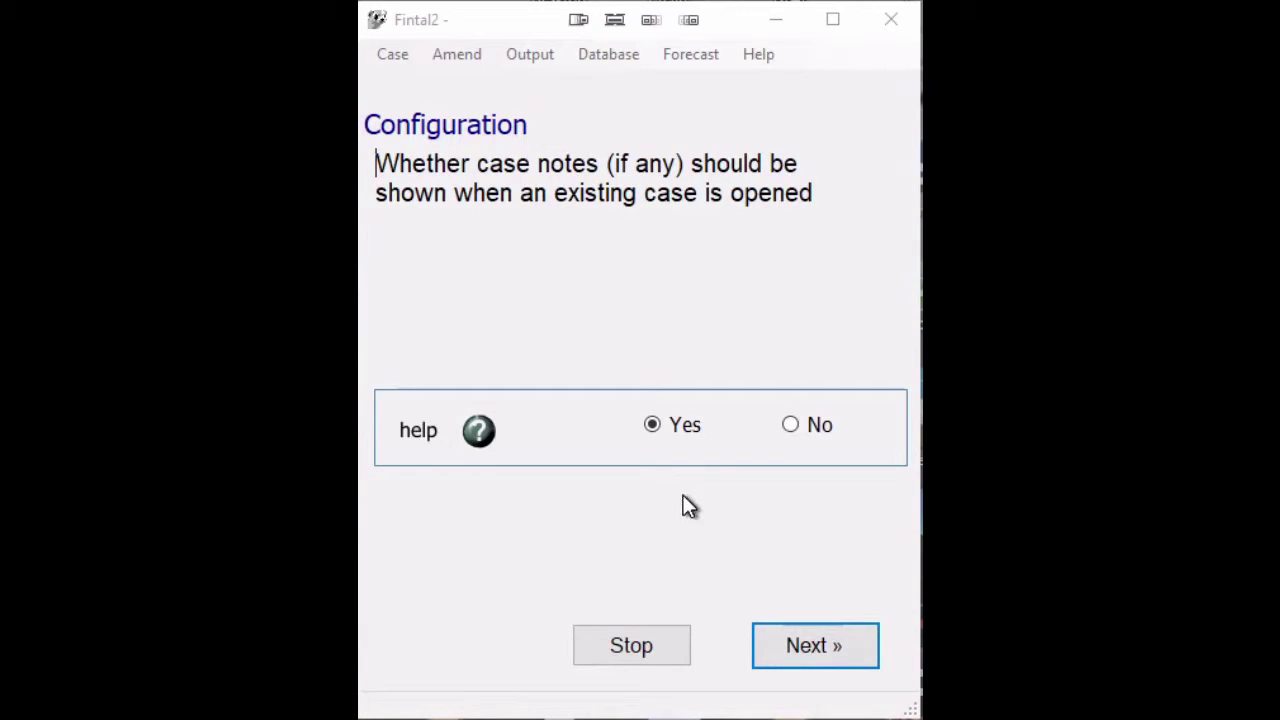
click(810, 644)
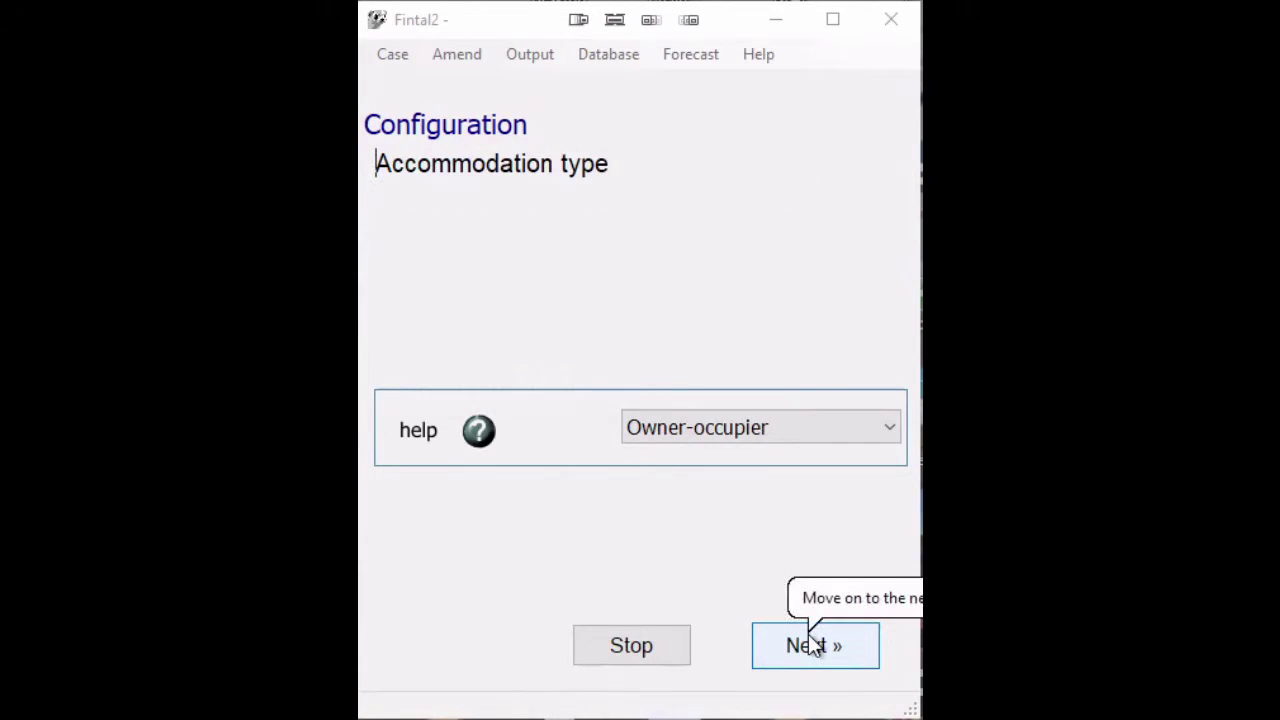
Step: Keep Owner-occupier as the default accommodation type and save the configuration
click(866, 427)
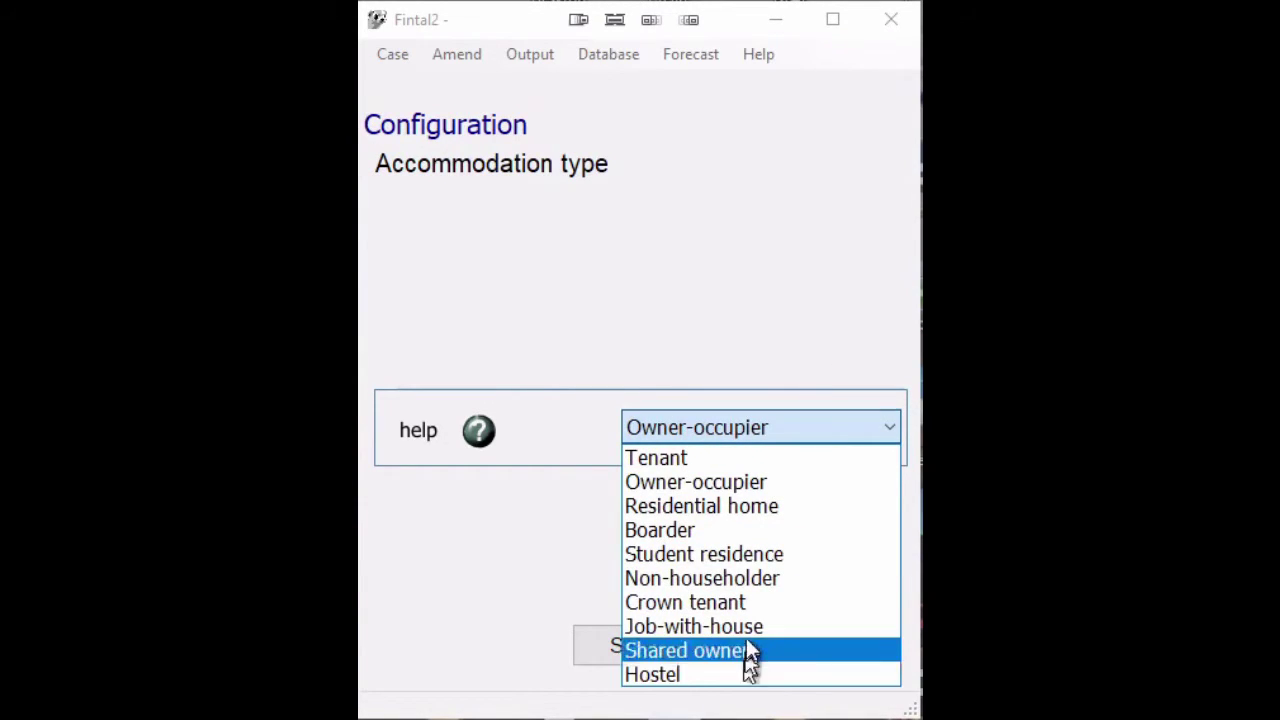
click(797, 431)
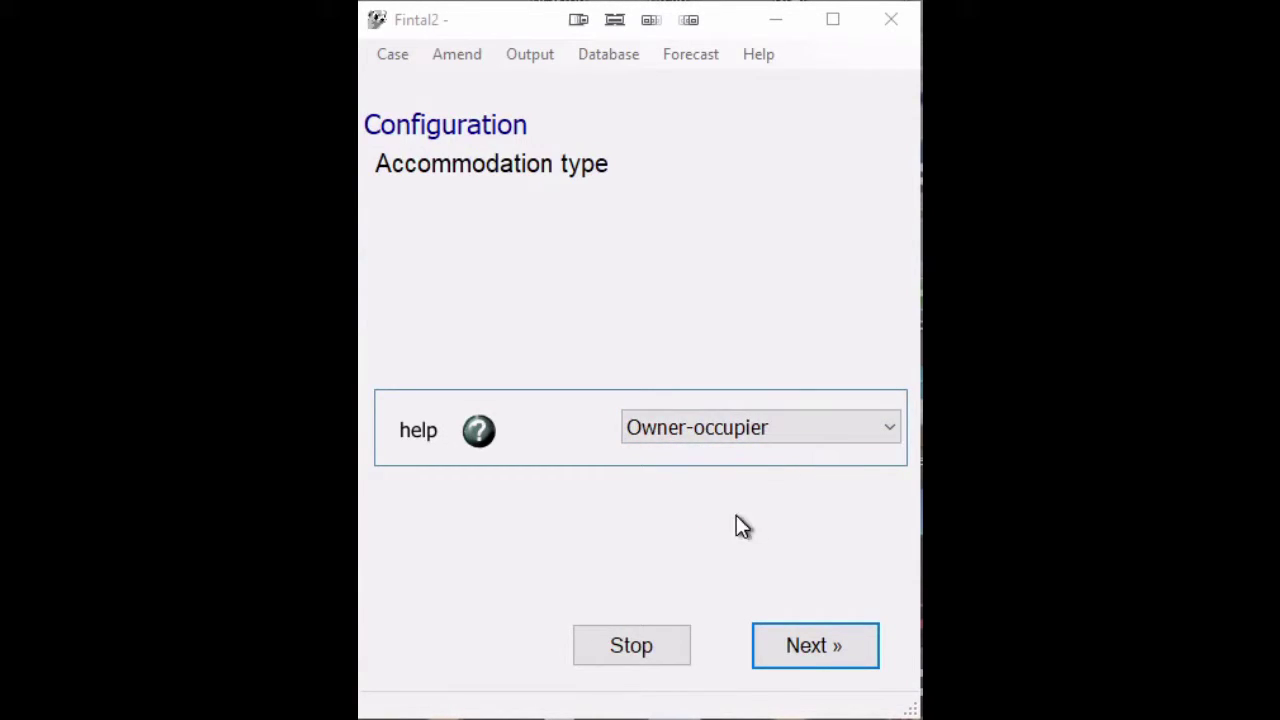
click(808, 648)
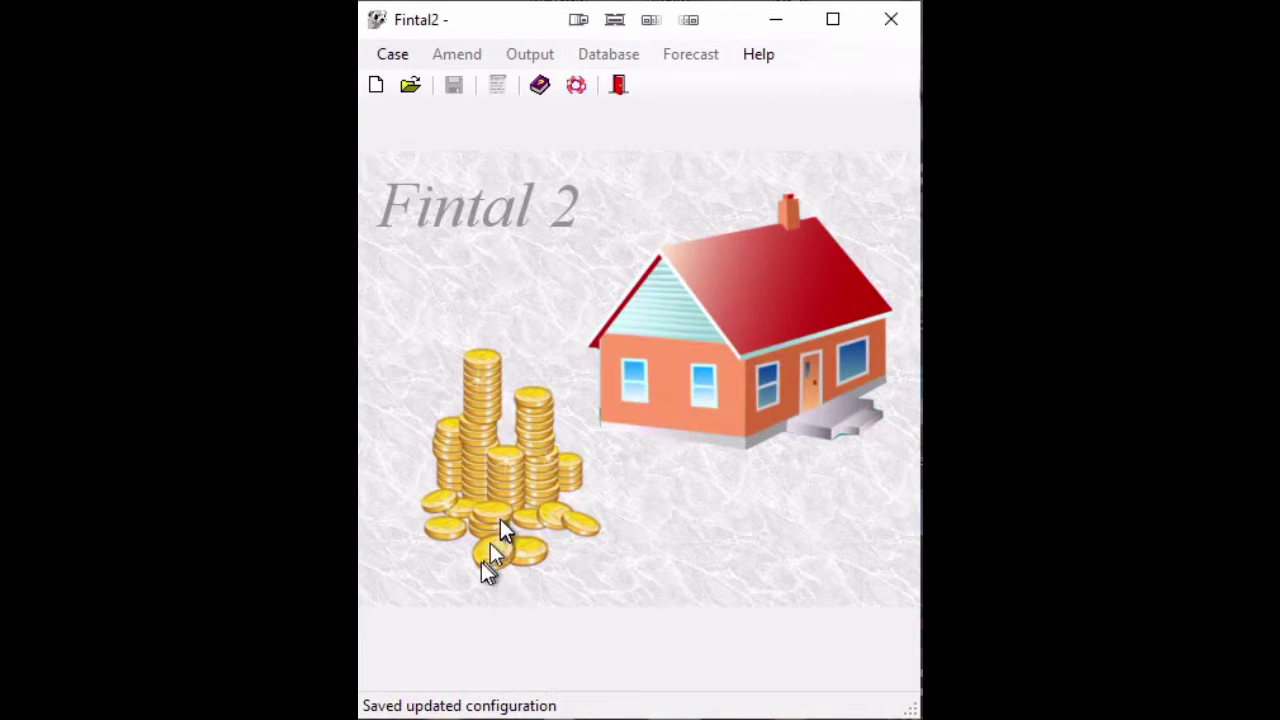
click(391, 58)
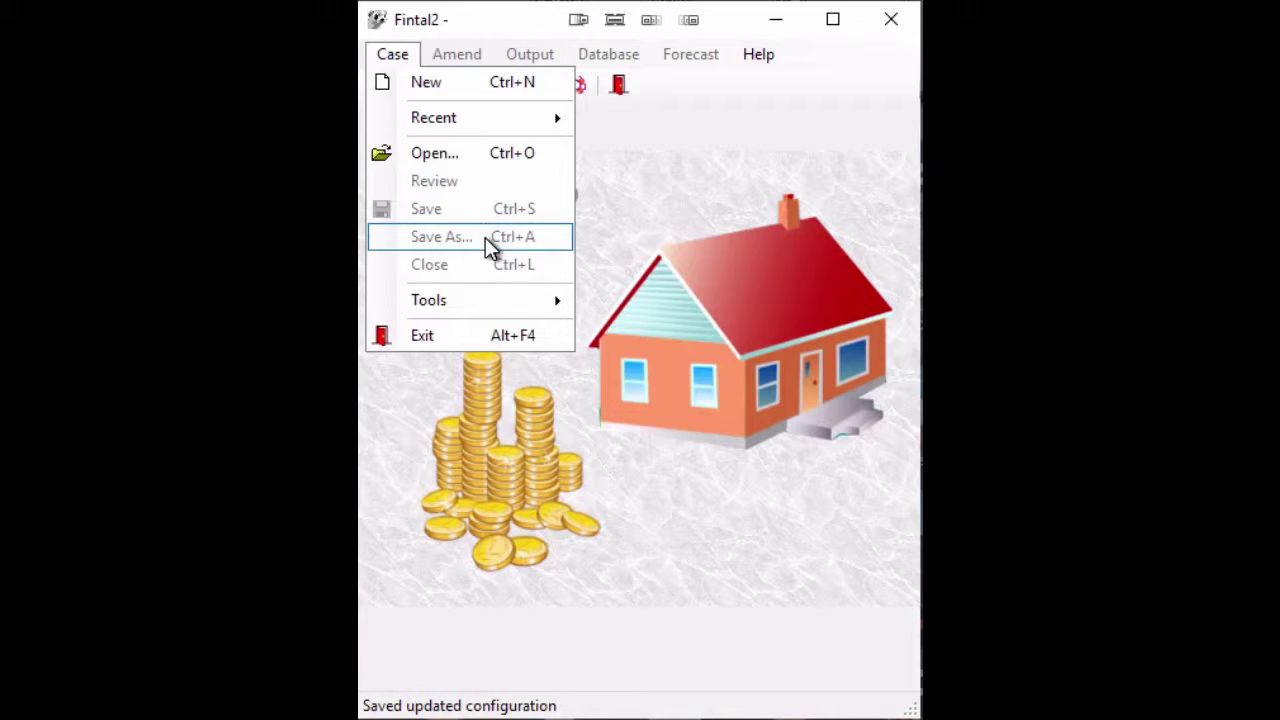
key(Escape)
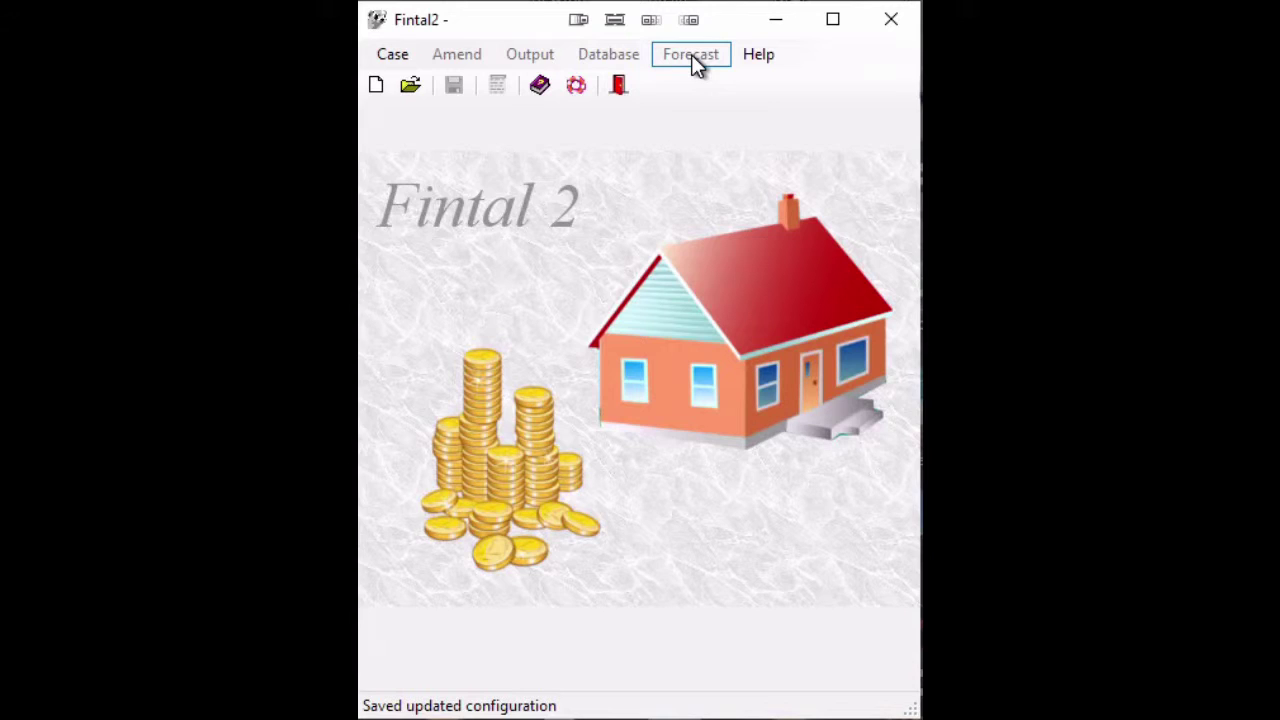
Step: Open the Help menu to reach the update check
click(763, 56)
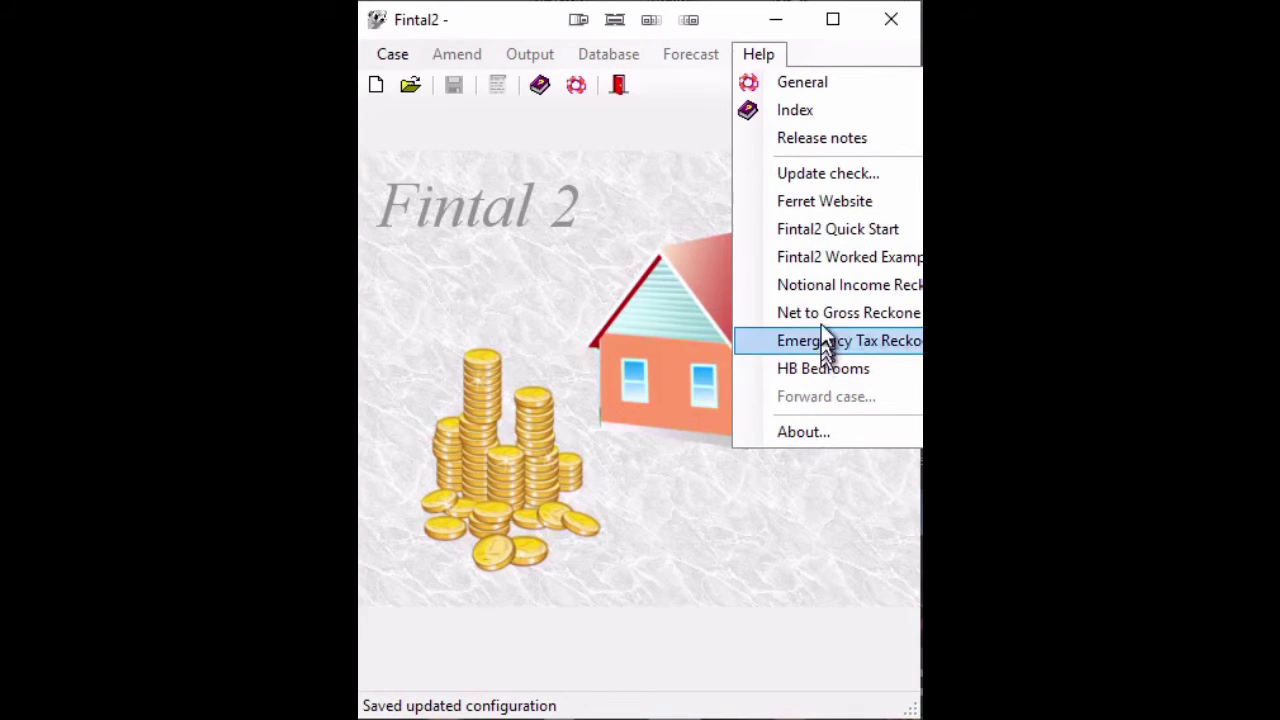
Step: Run Update check and accept downloading the version 2.6.1 update
click(816, 176)
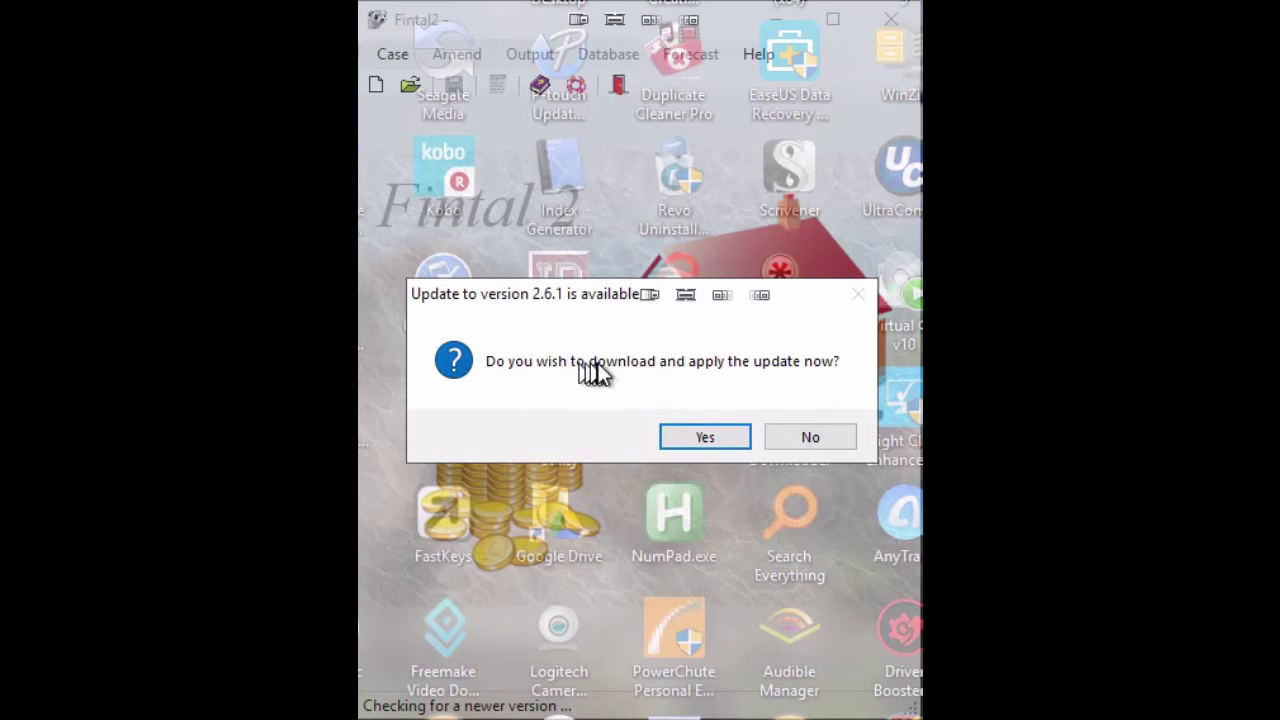
click(700, 438)
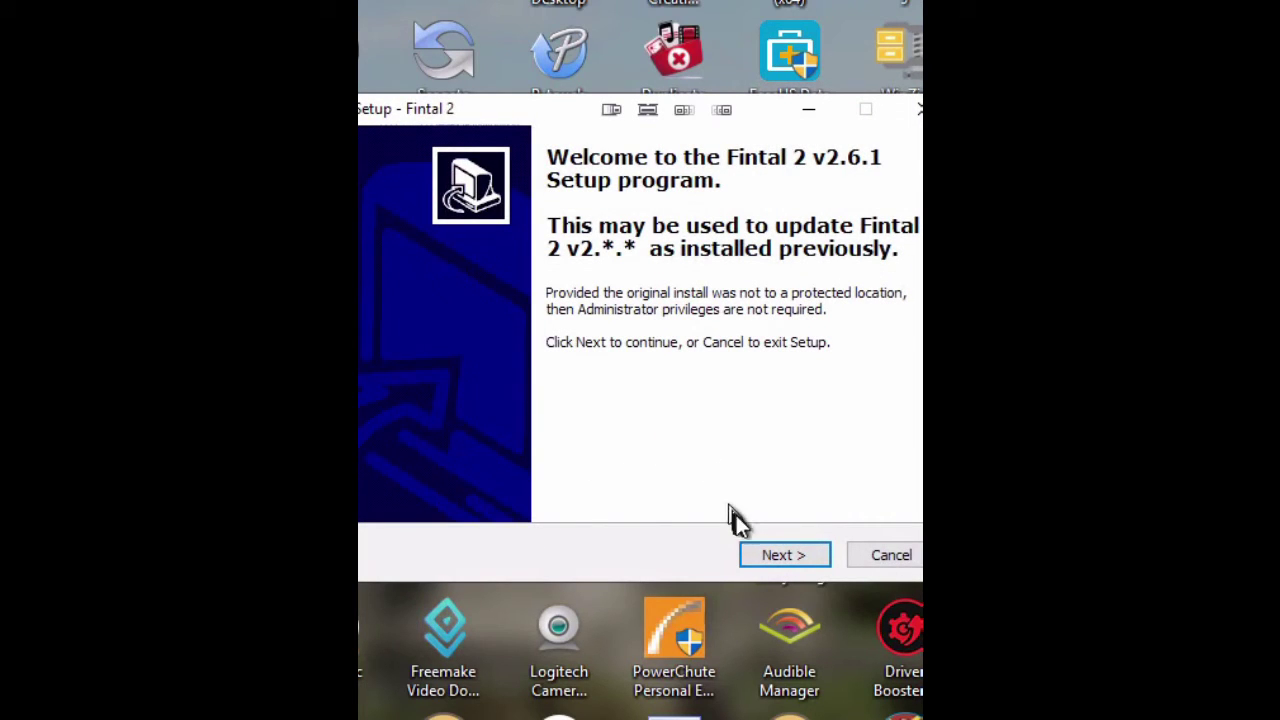
Step: Advance Setup to Ready to Install, keeping the default install folder and Ferret Applications Start Menu folder
click(790, 558)
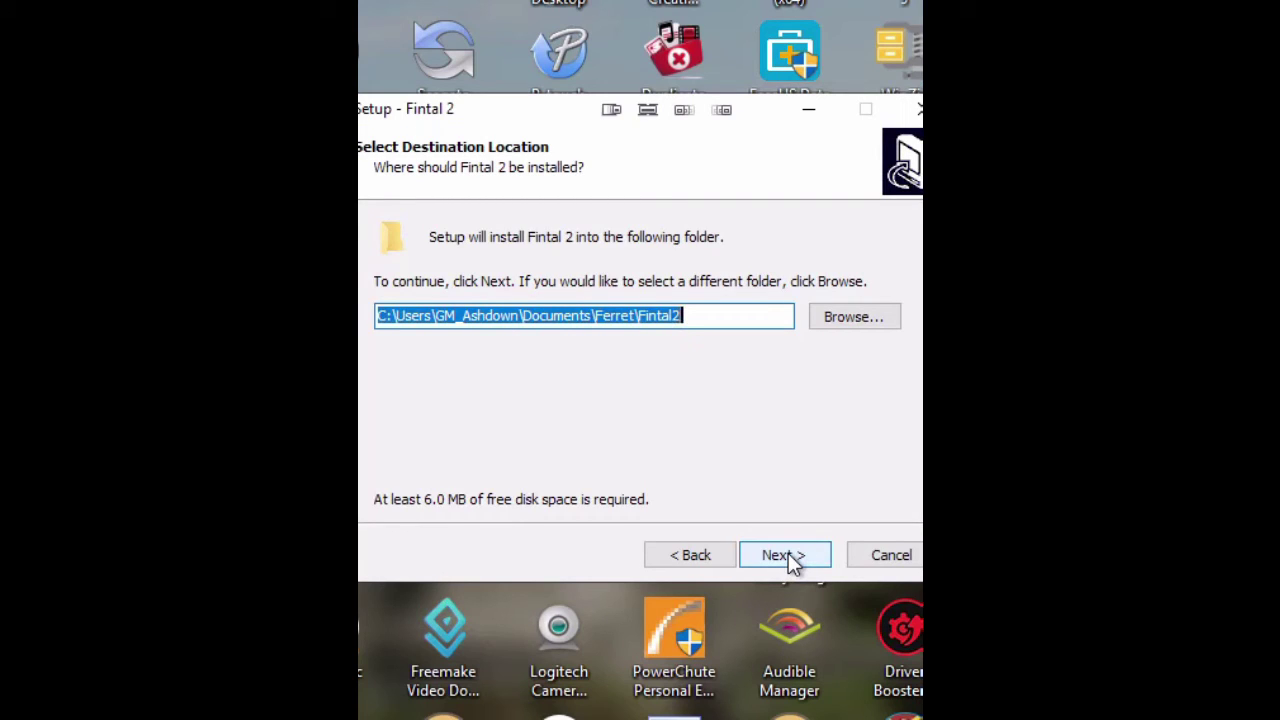
click(789, 556)
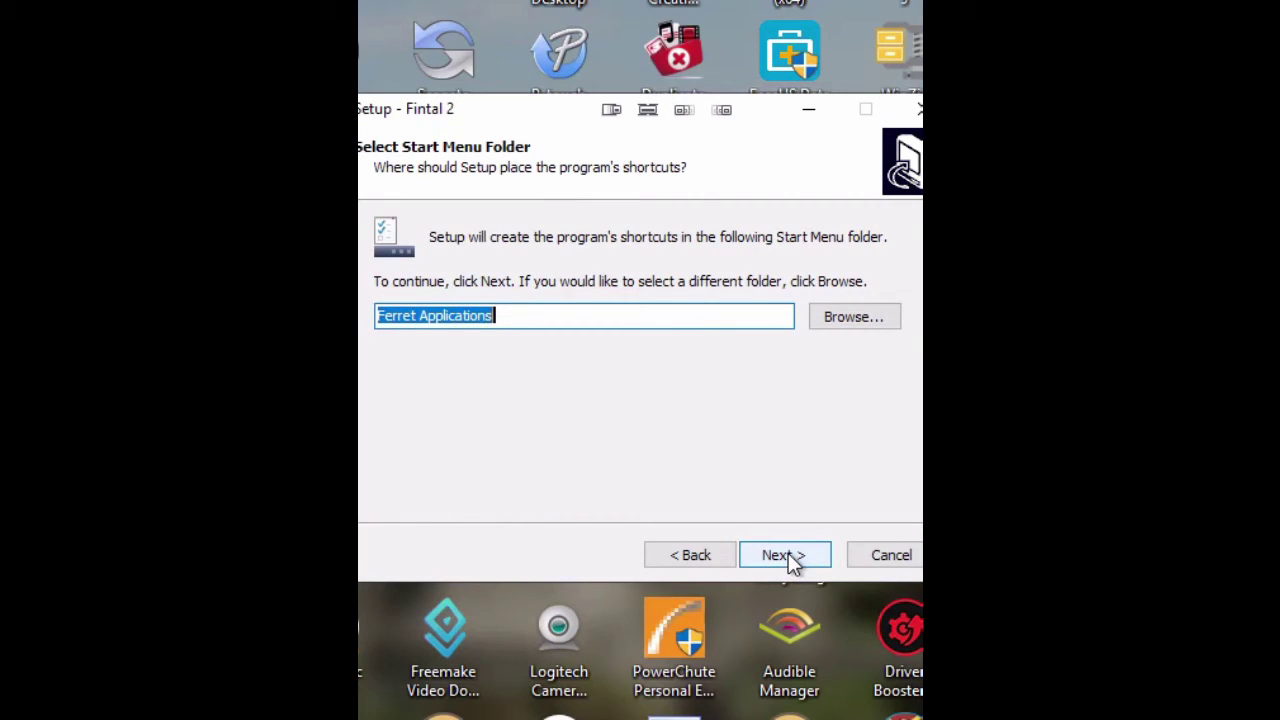
click(788, 555)
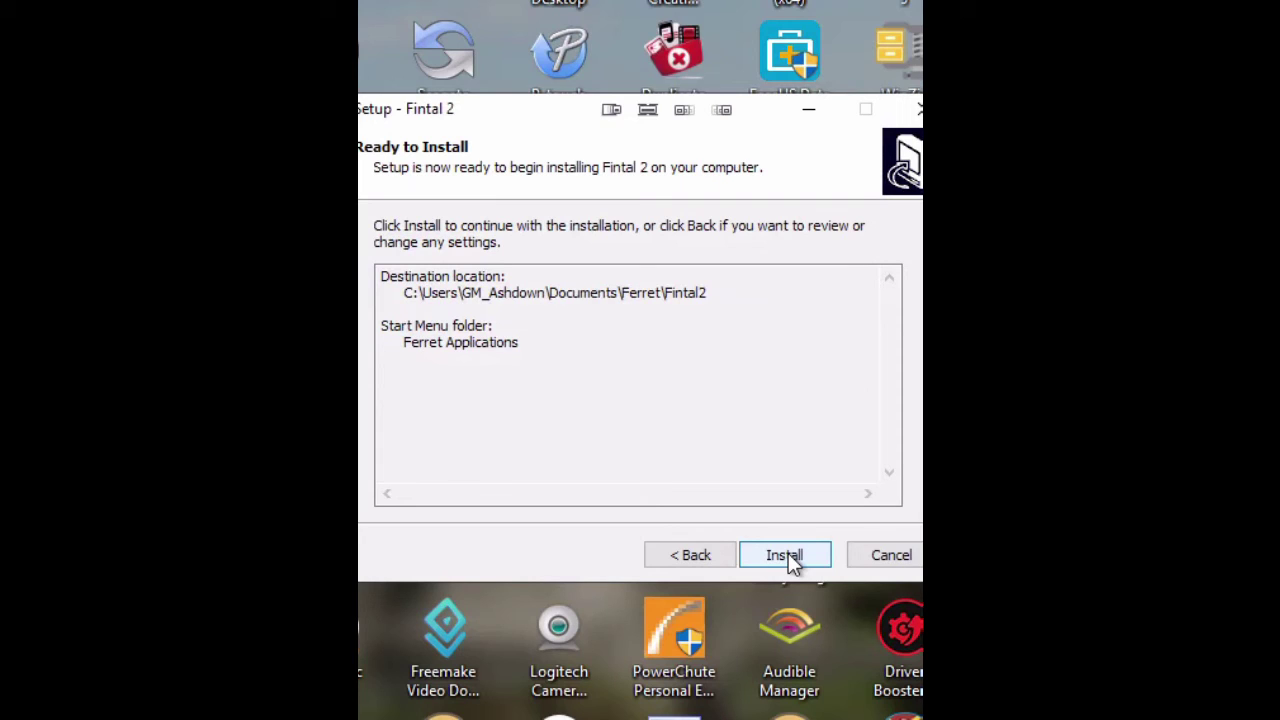
Step: Install Fintal 2 version 2.6.1, skim the post-install information, and finish the Setup wizard
click(788, 558)
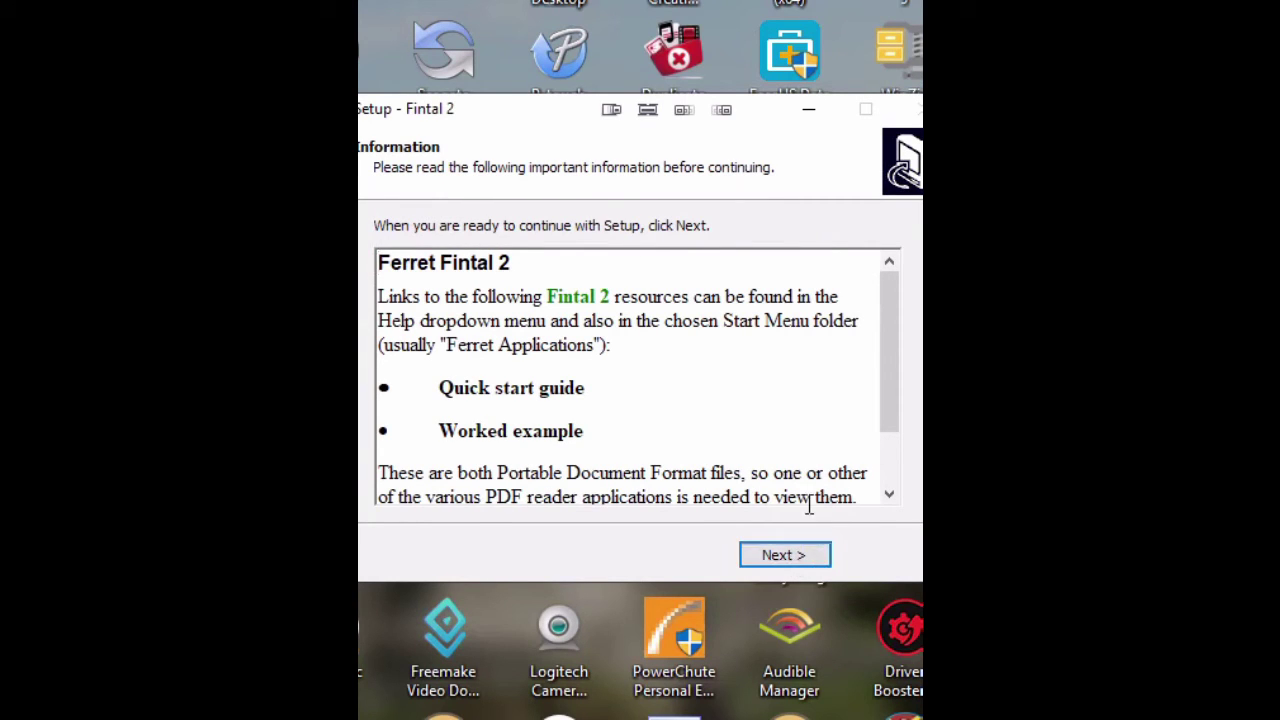
scroll(893, 330, down, 2)
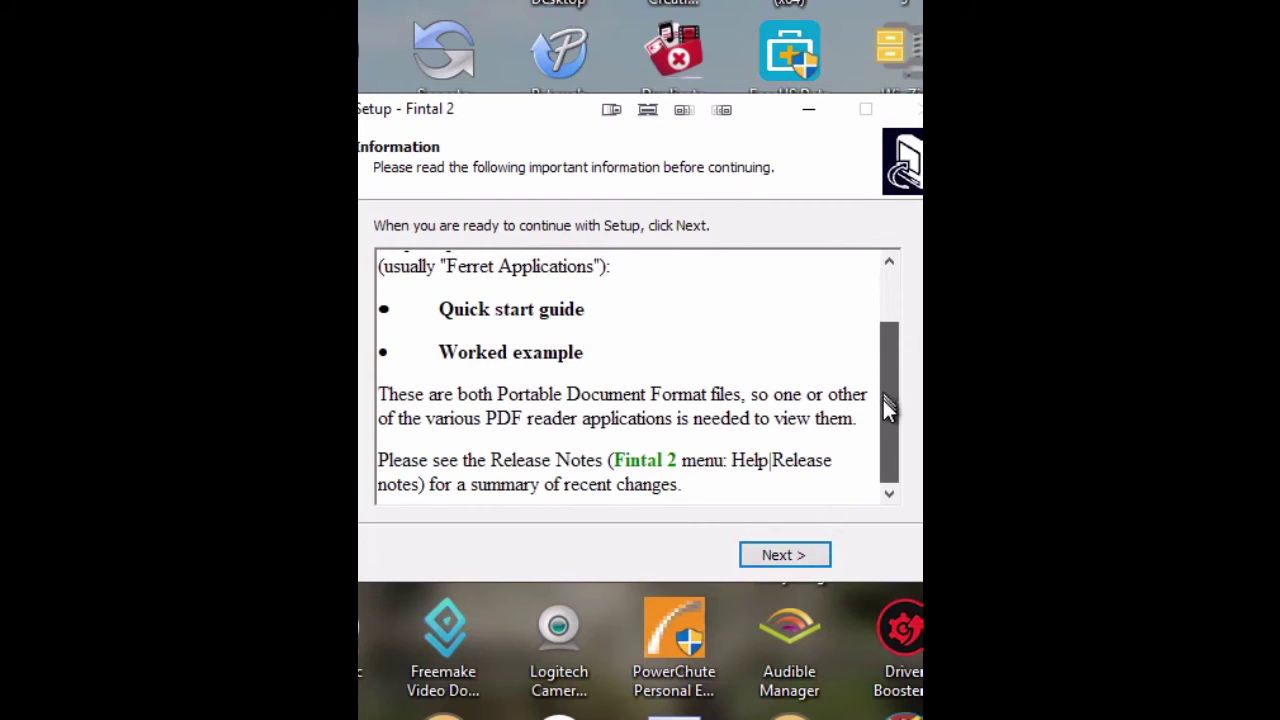
mouse_move(884, 397)
mouse_down()
mouse_move(900, 306)
mouse_move(872, 420)
mouse_move(874, 355)
mouse_move(869, 398)
mouse_up()
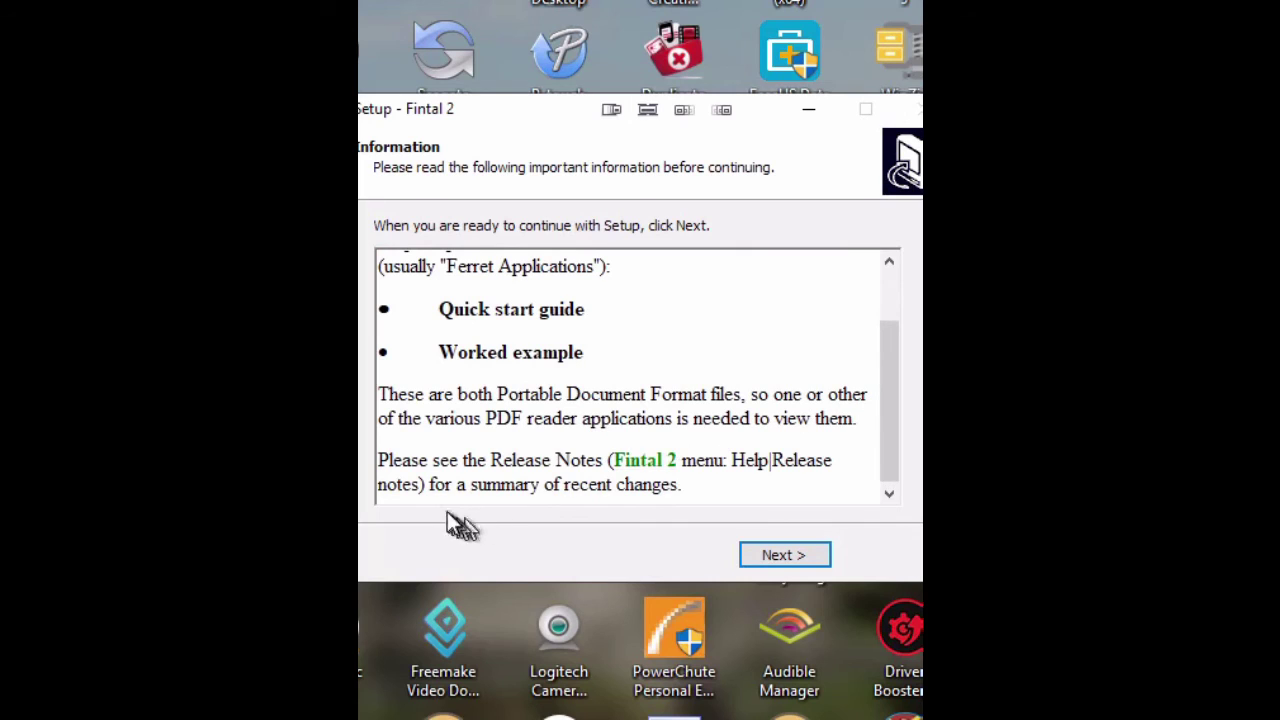
click(764, 556)
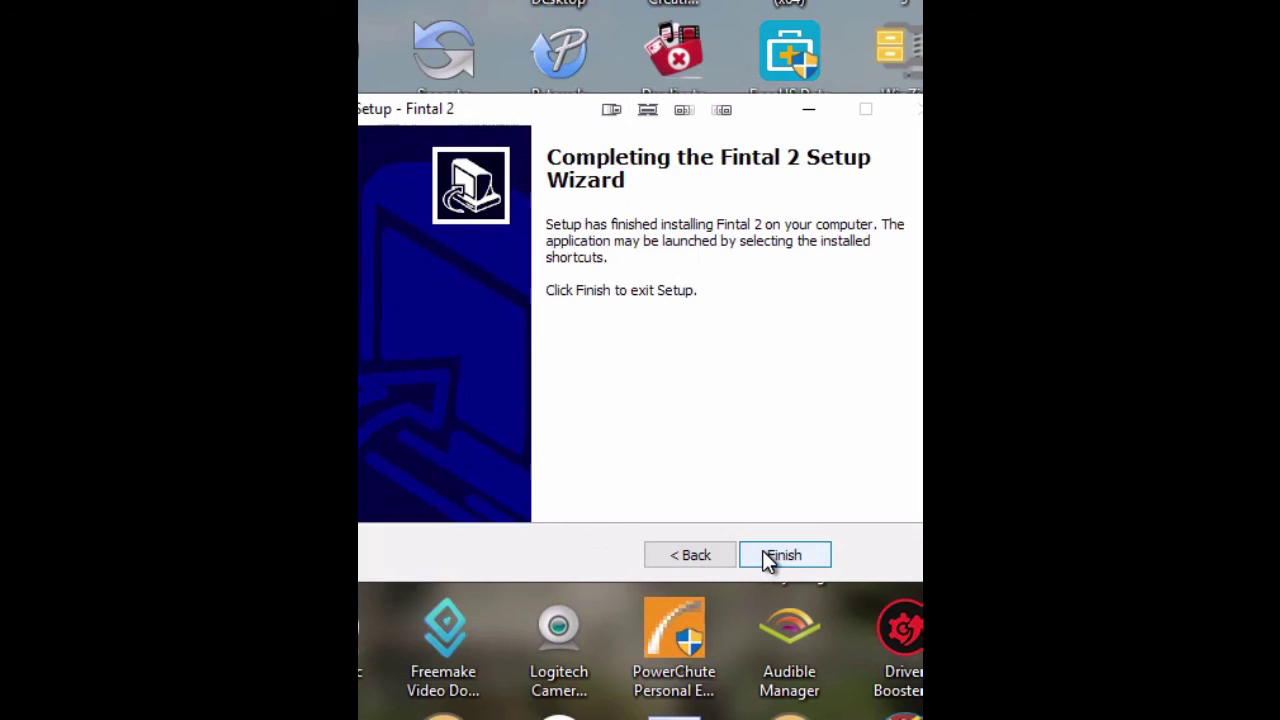
click(763, 553)
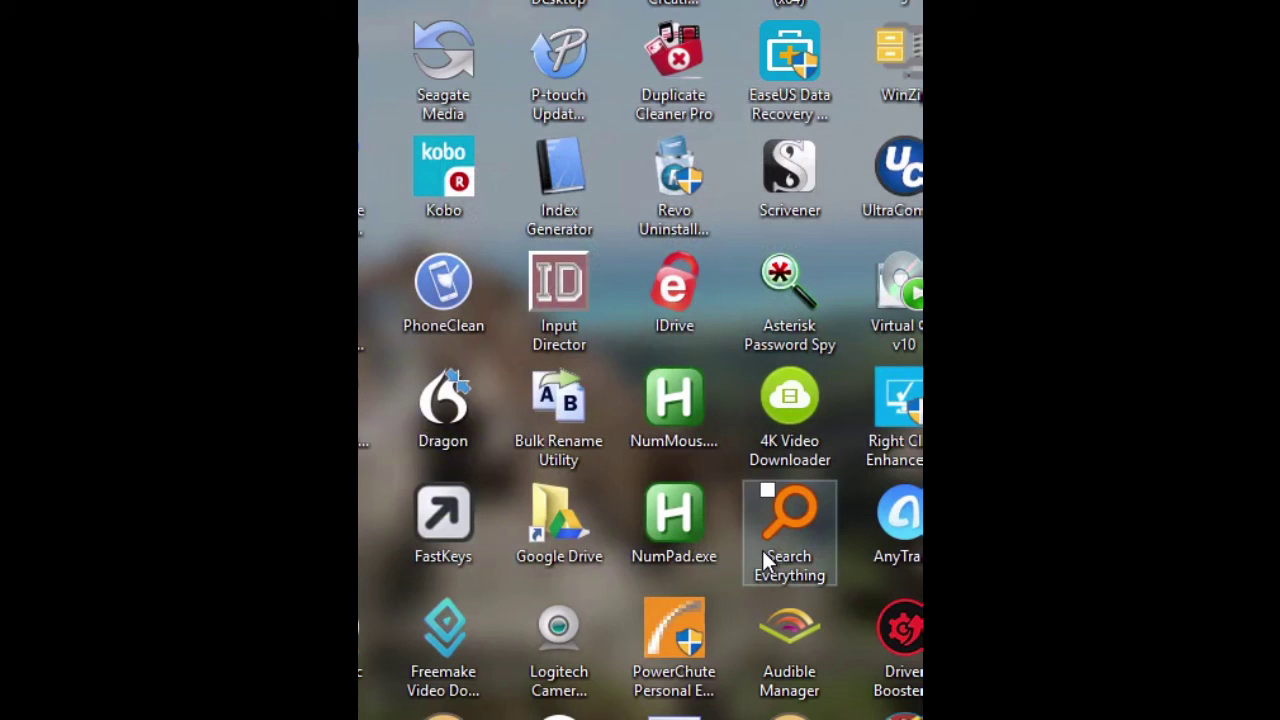